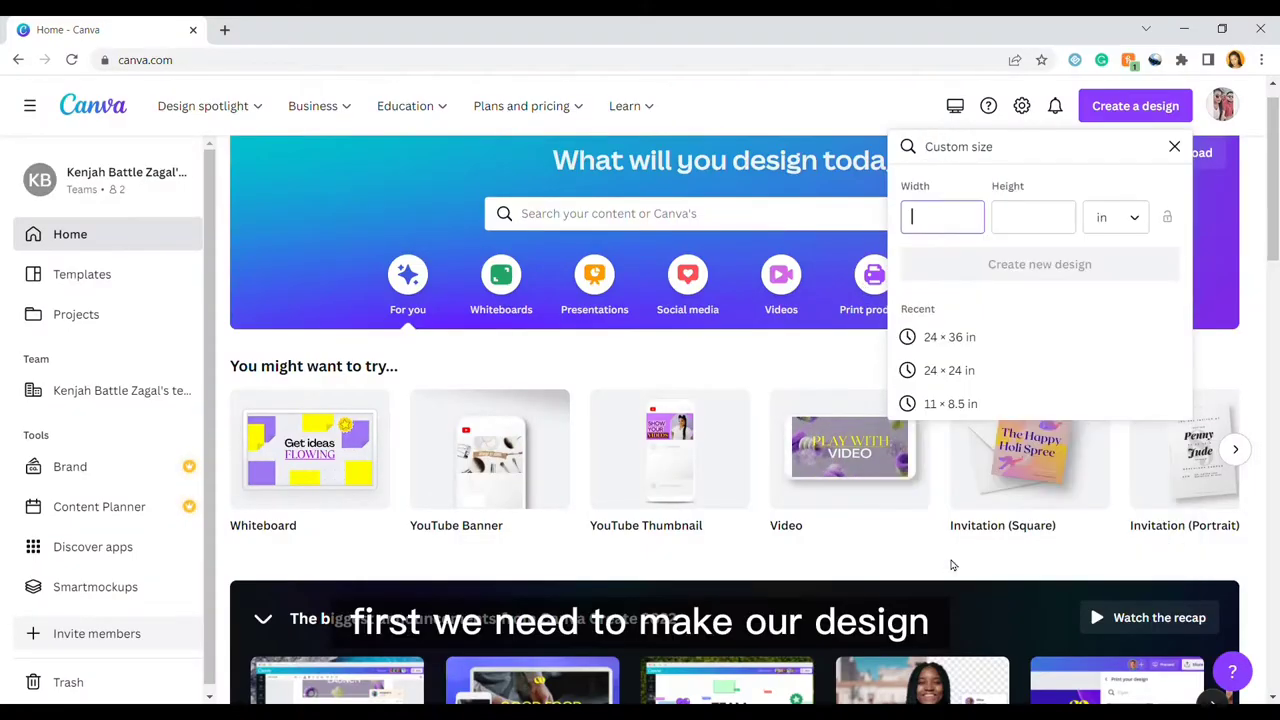
- Enter a custom width of 12 inches for the new design
text(12)
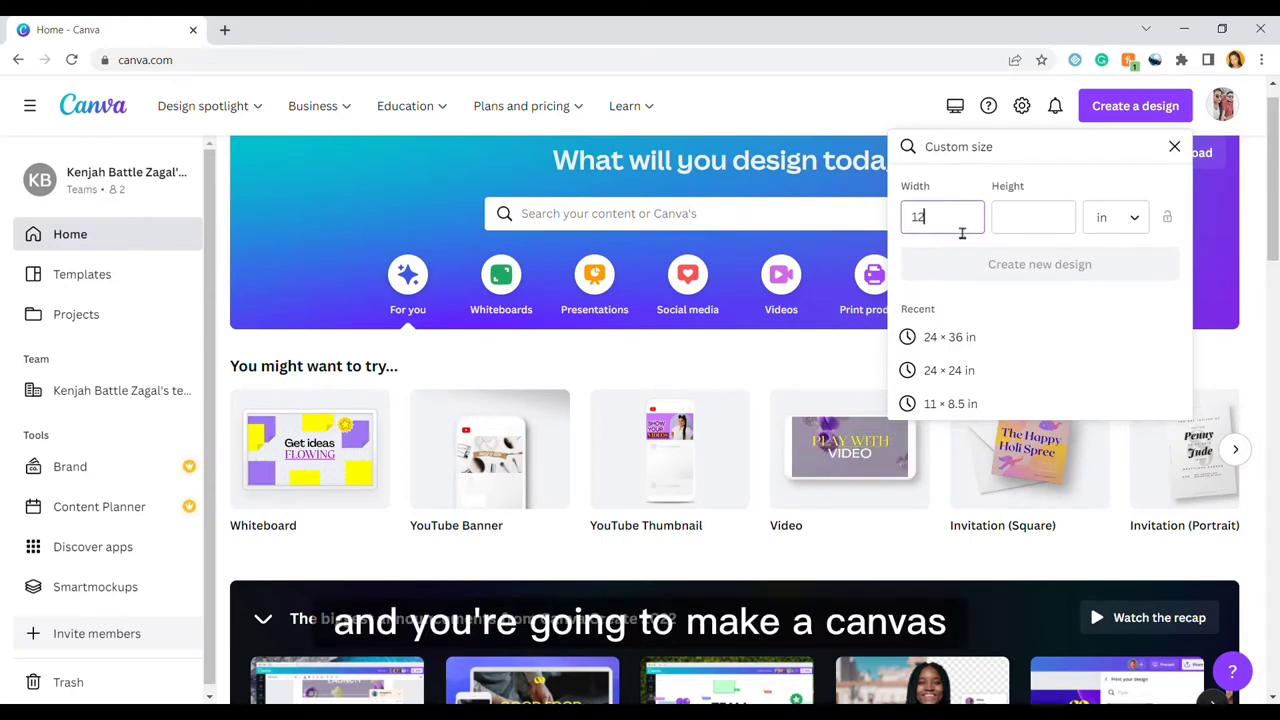
click(1042, 238)
- Create the 12 × 12 in design and give the page a light blue background
text(12)
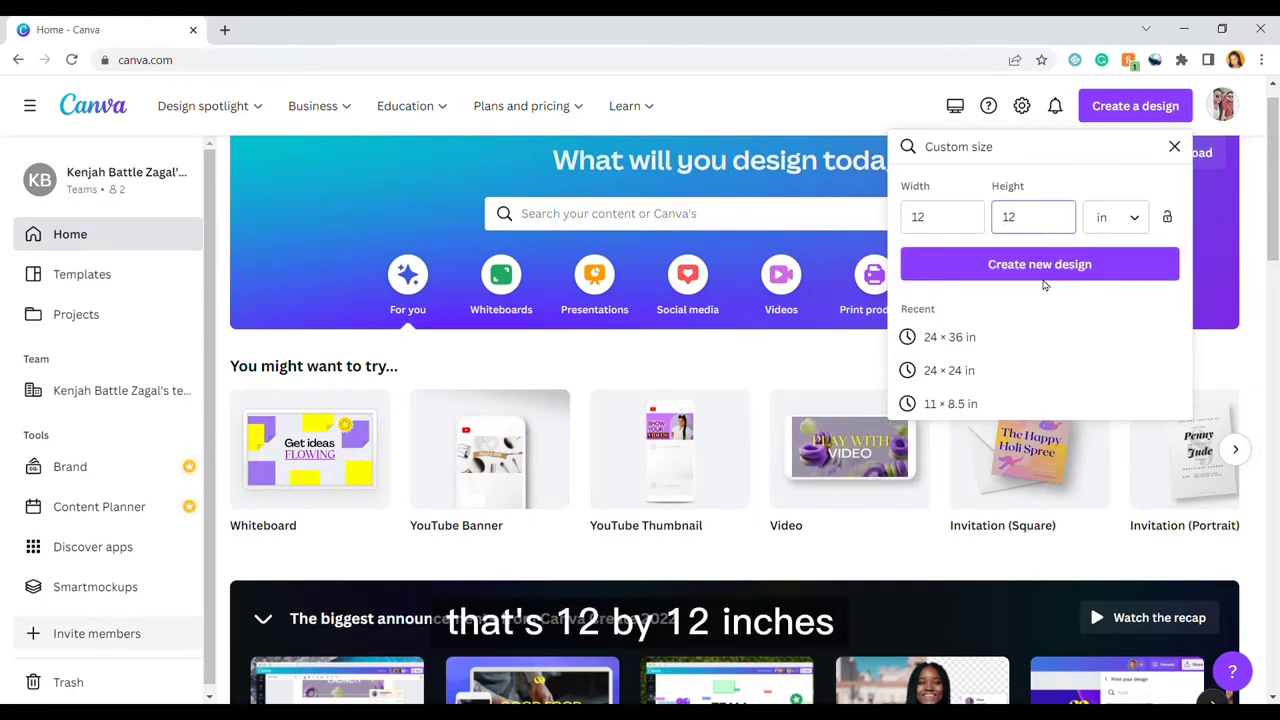
click(1043, 274)
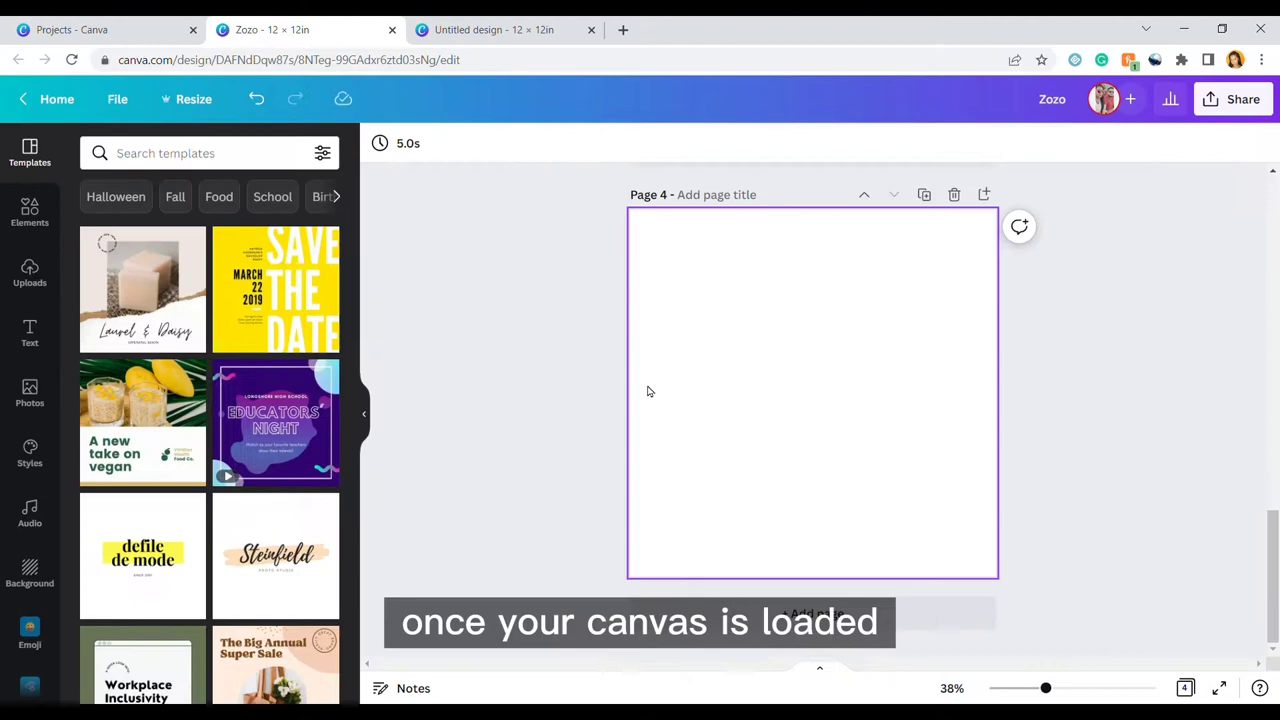
click(33, 573)
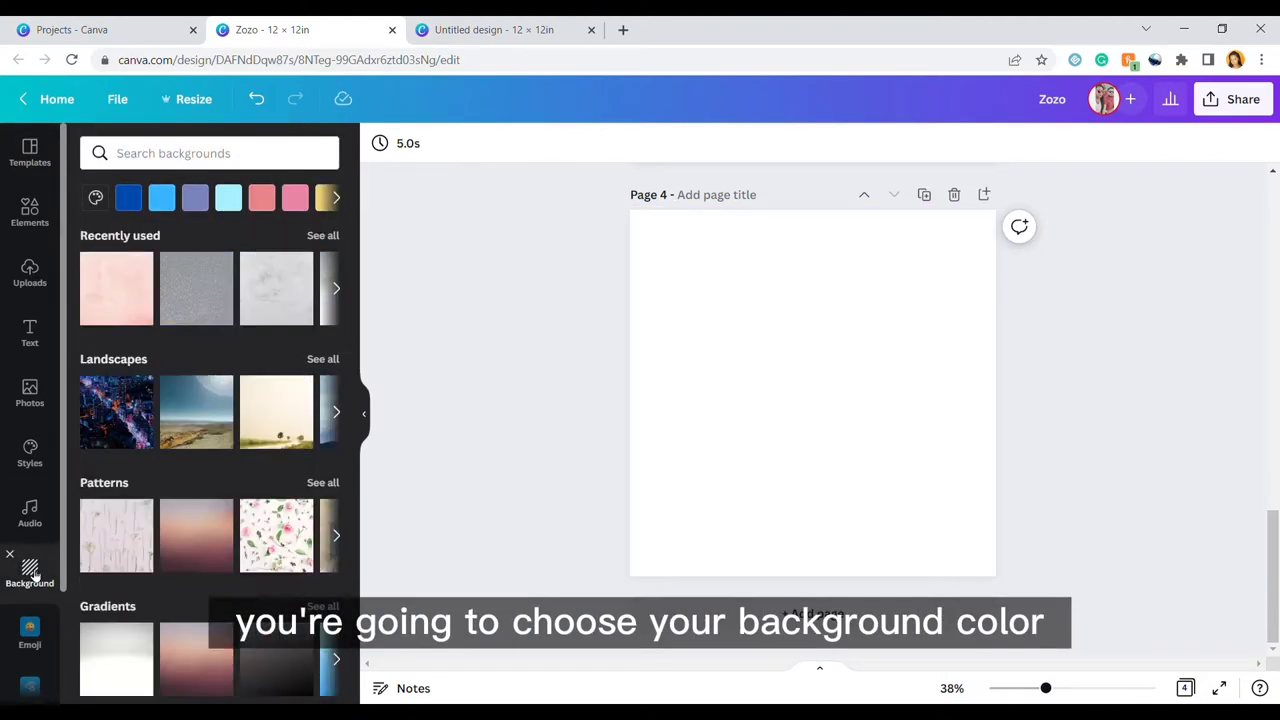
click(228, 198)
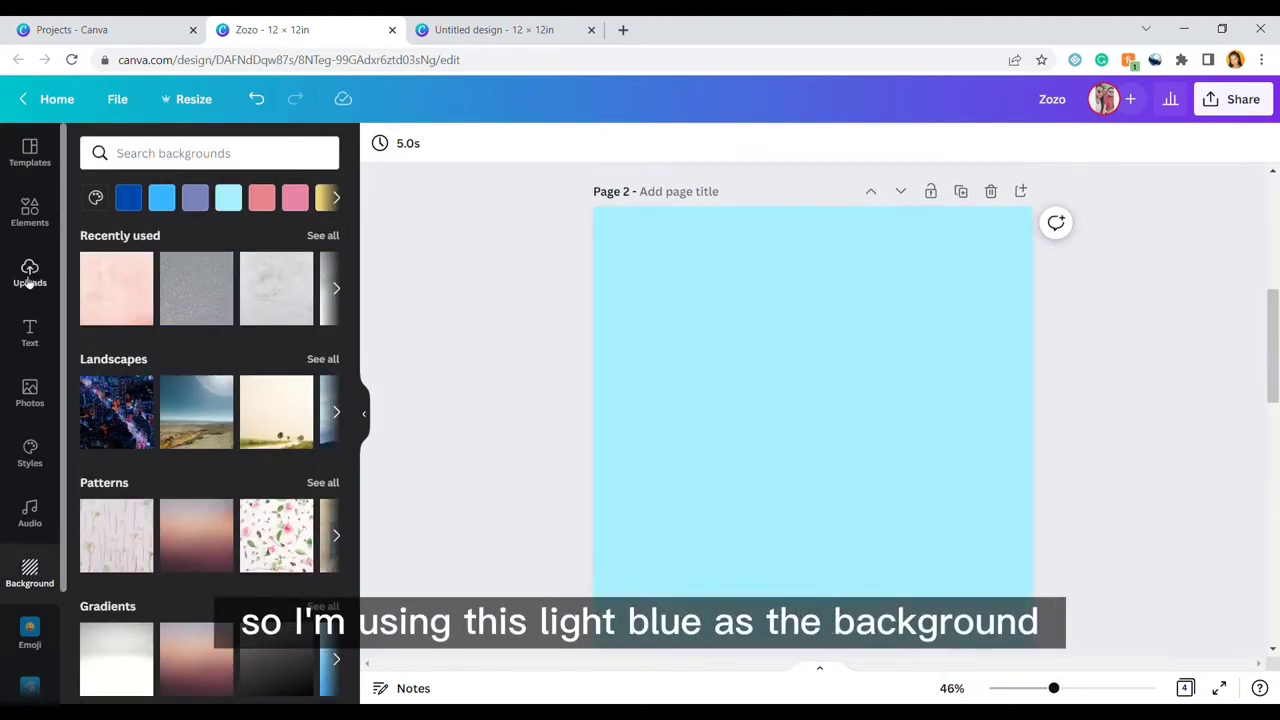
- Add the uploaded Bingo image at upper right and Bluey at lower left
click(30, 275)
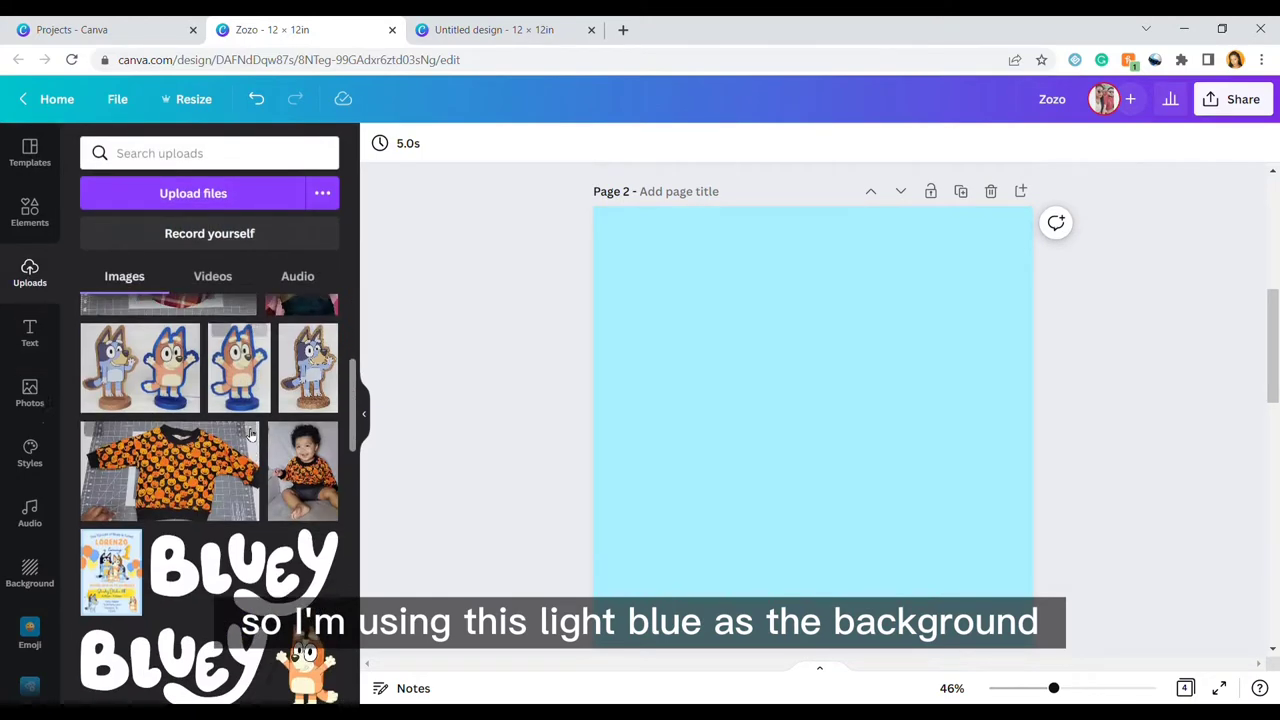
click(310, 420)
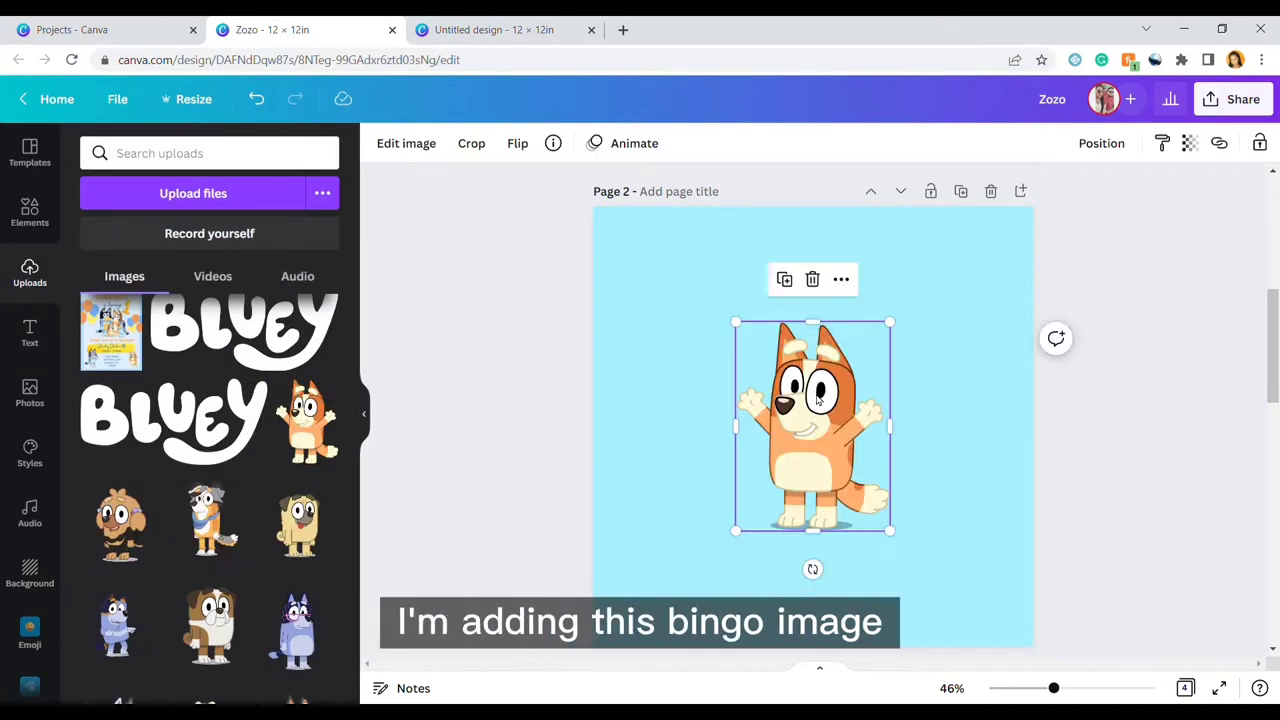
drag(814, 425, 912, 360)
scroll(240, 568, down, 8)
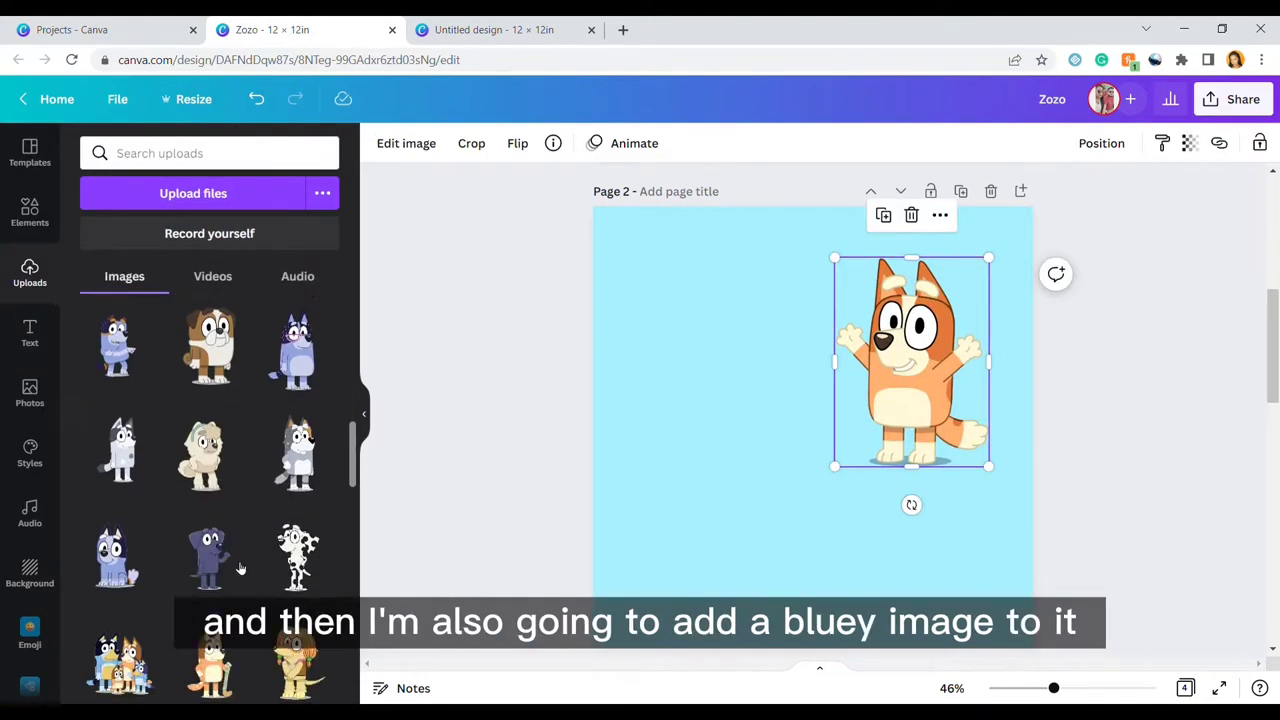
click(212, 518)
drag(812, 425, 690, 522)
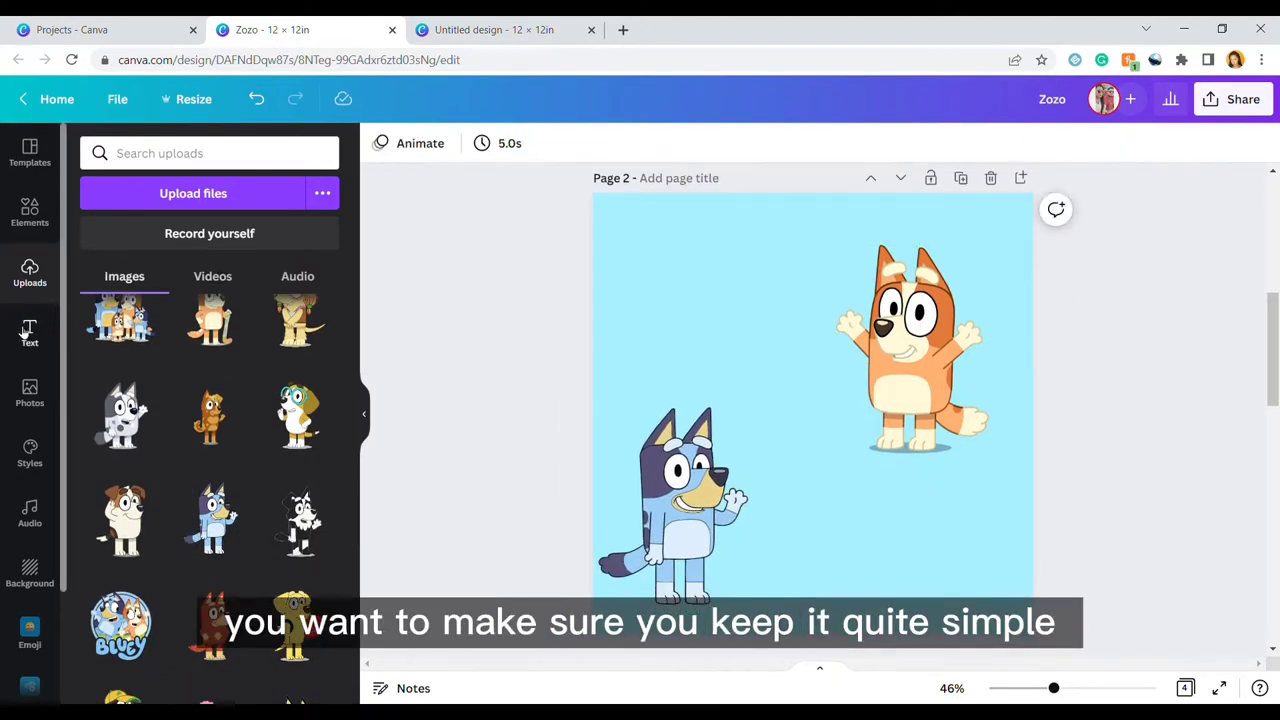
- Add a 'Zozo' heading in the Blueyinspired font, coloured white
click(30, 335)
click(166, 292)
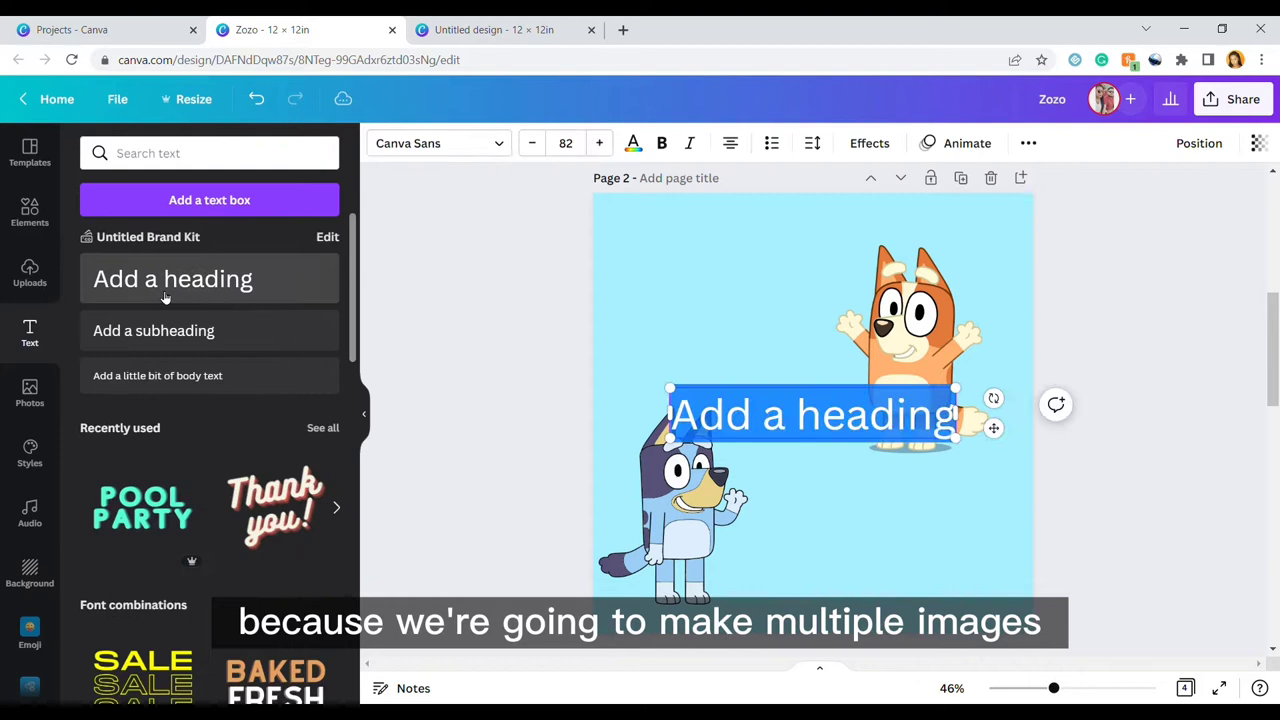
text(Zozo)
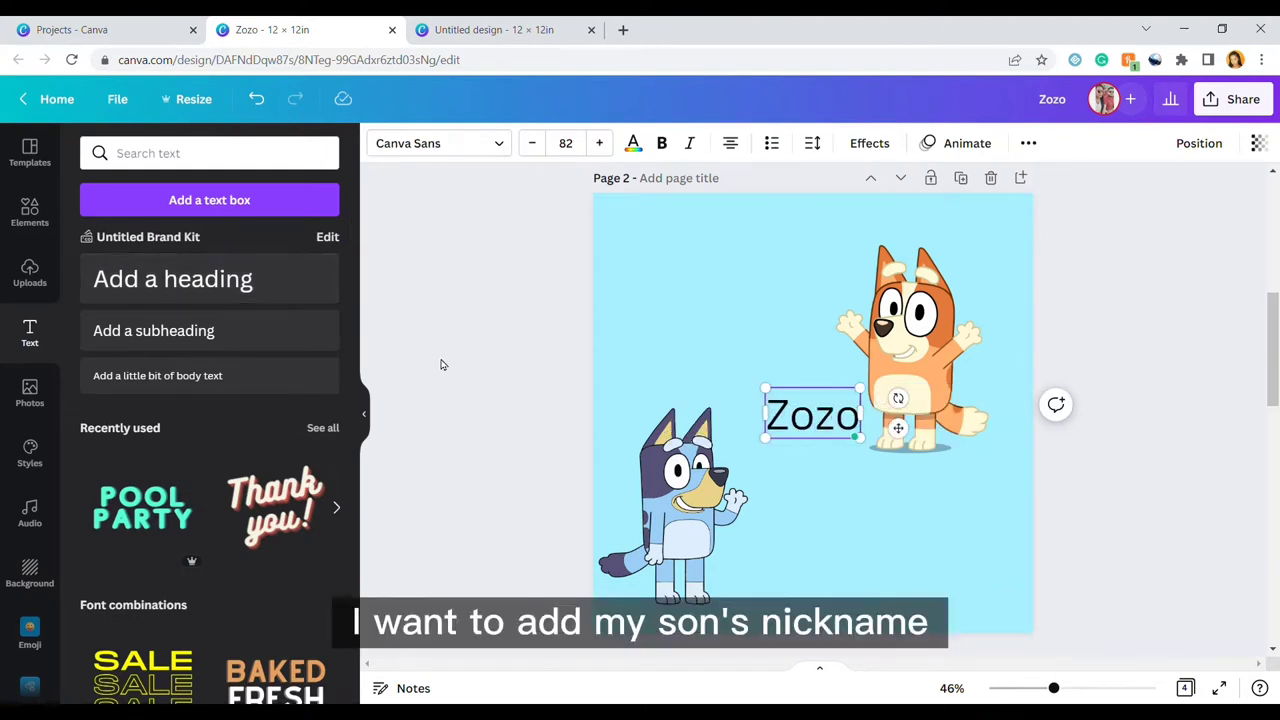
click(458, 143)
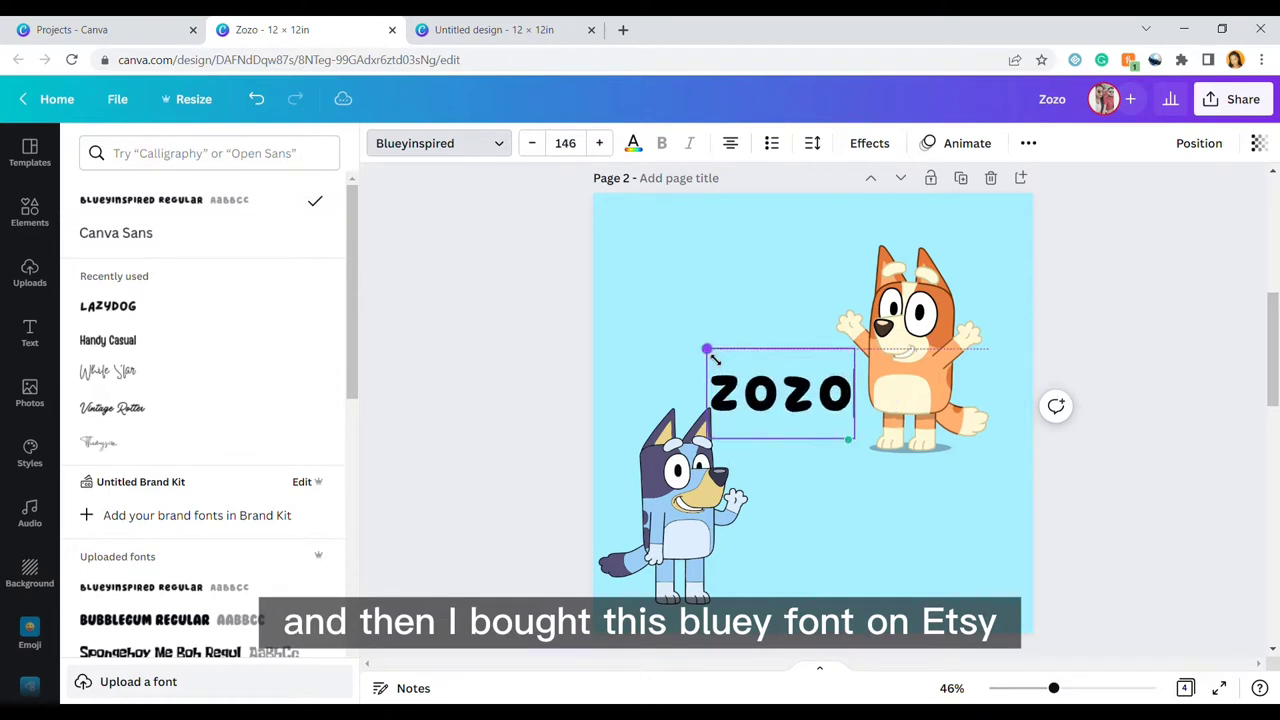
click(773, 412)
click(633, 145)
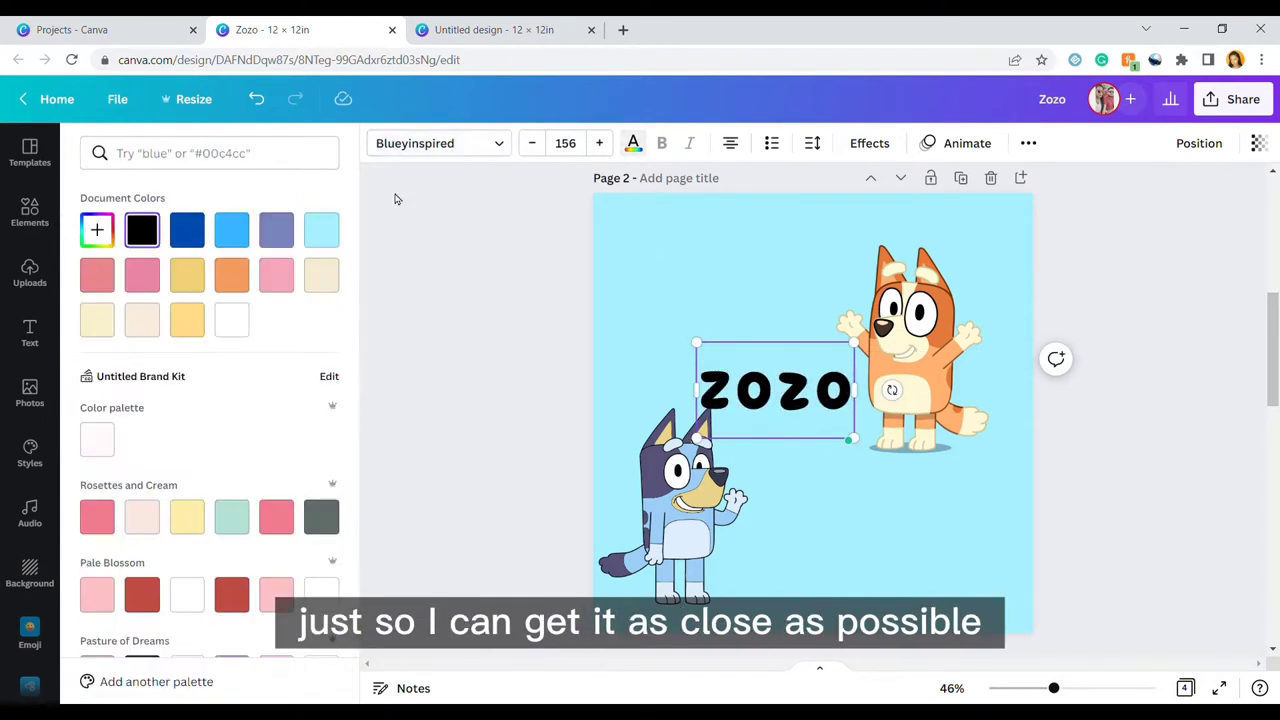
click(248, 328)
- Move ZOZO to the lower right and give it a blue shadow
click(817, 428)
click(831, 514)
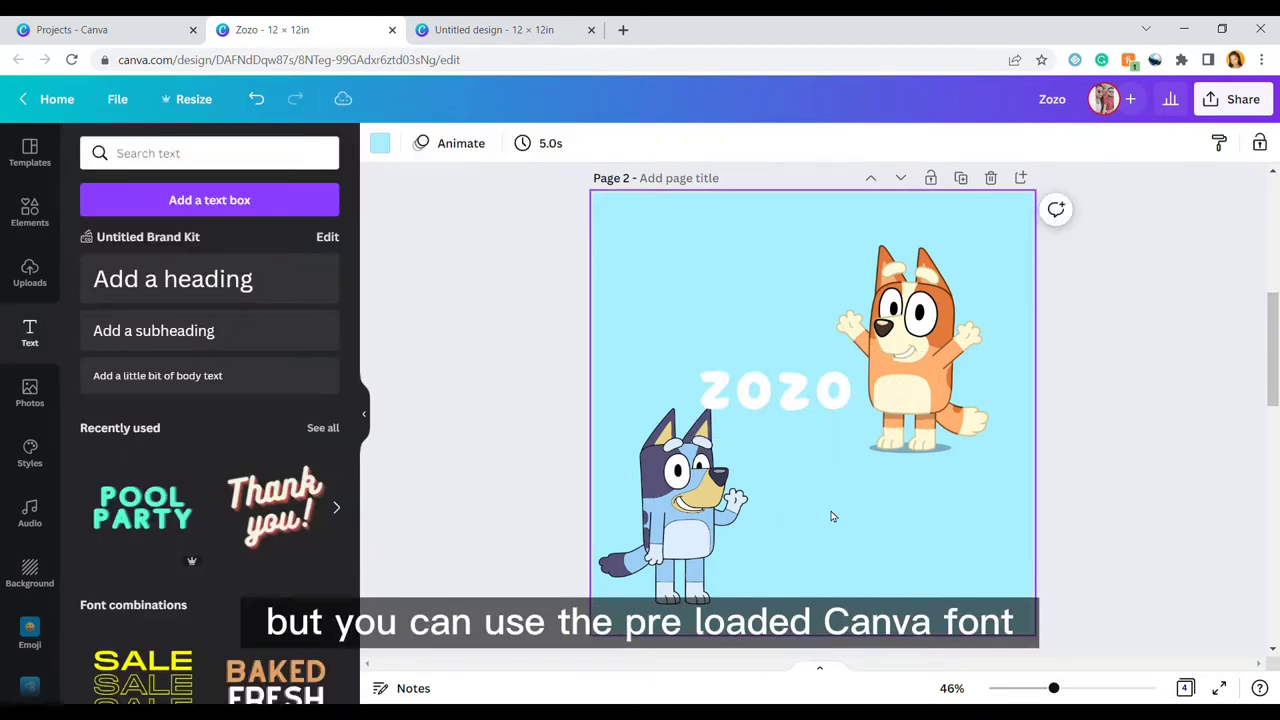
drag(831, 428, 966, 559)
click(869, 143)
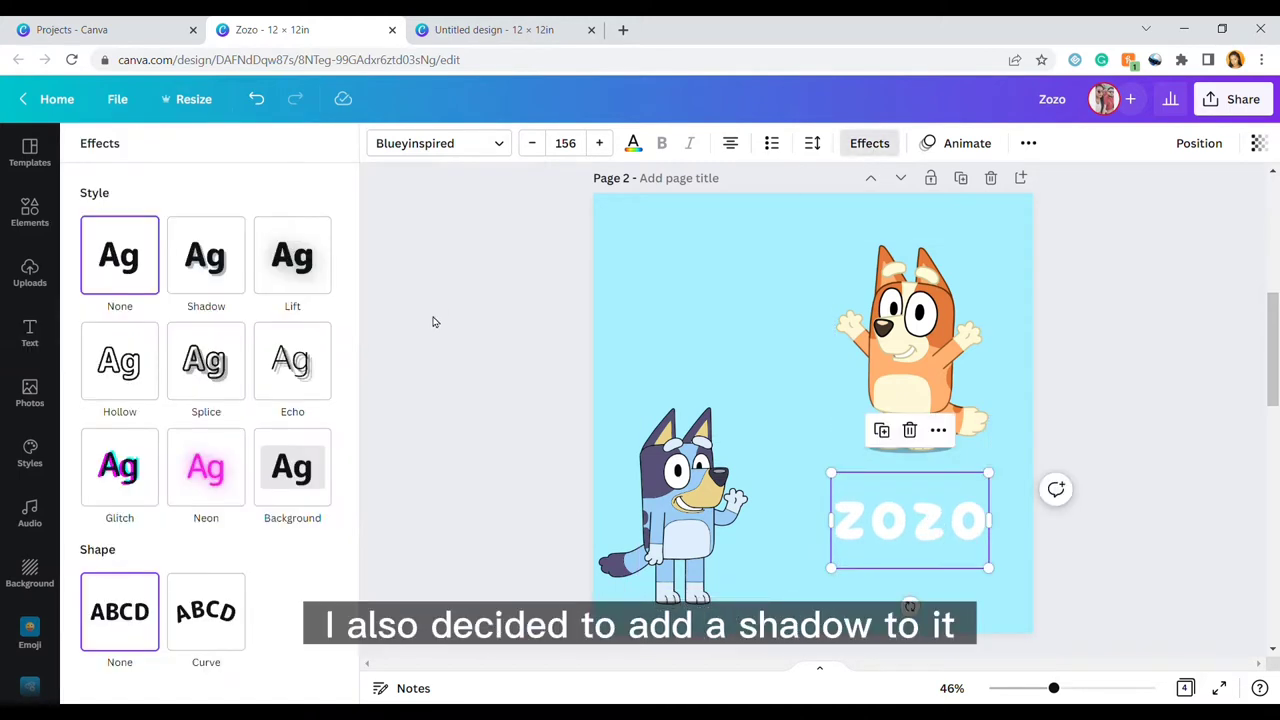
click(227, 293)
click(320, 522)
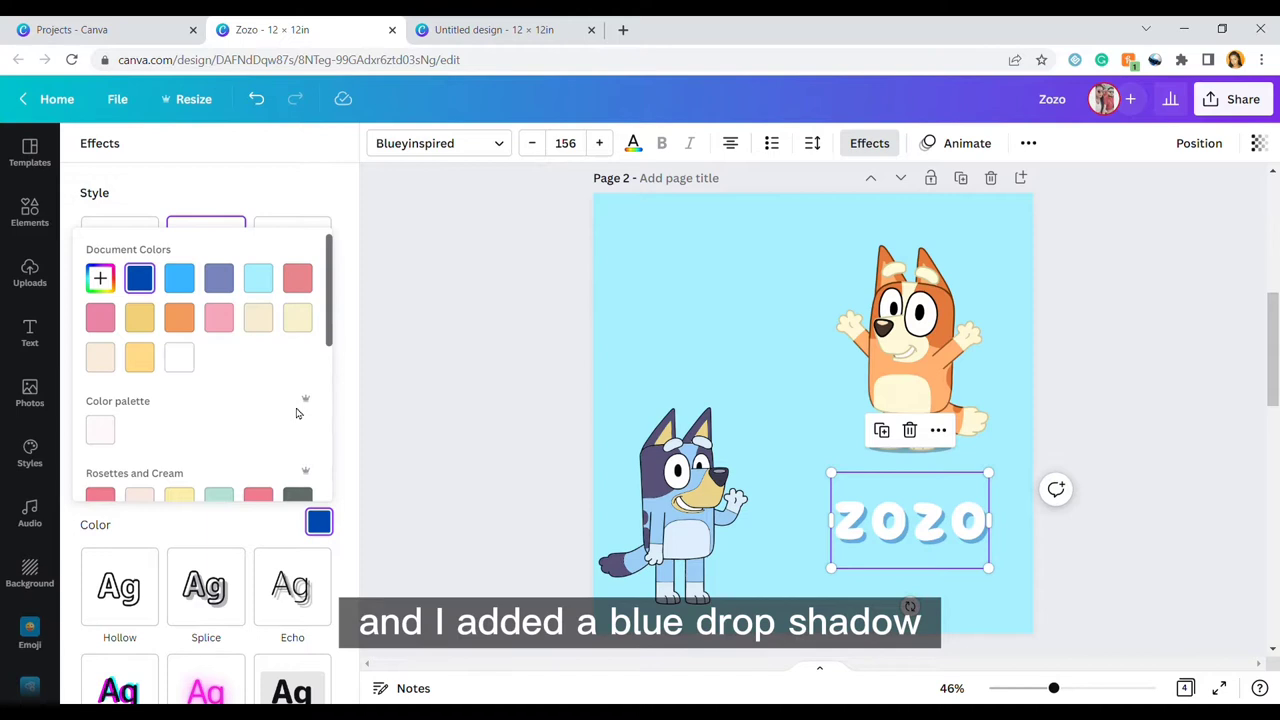
click(860, 500)
- Duplicate ZOZO to the top left and retype it as '1ST BIRTHDAY' on one line
click(881, 430)
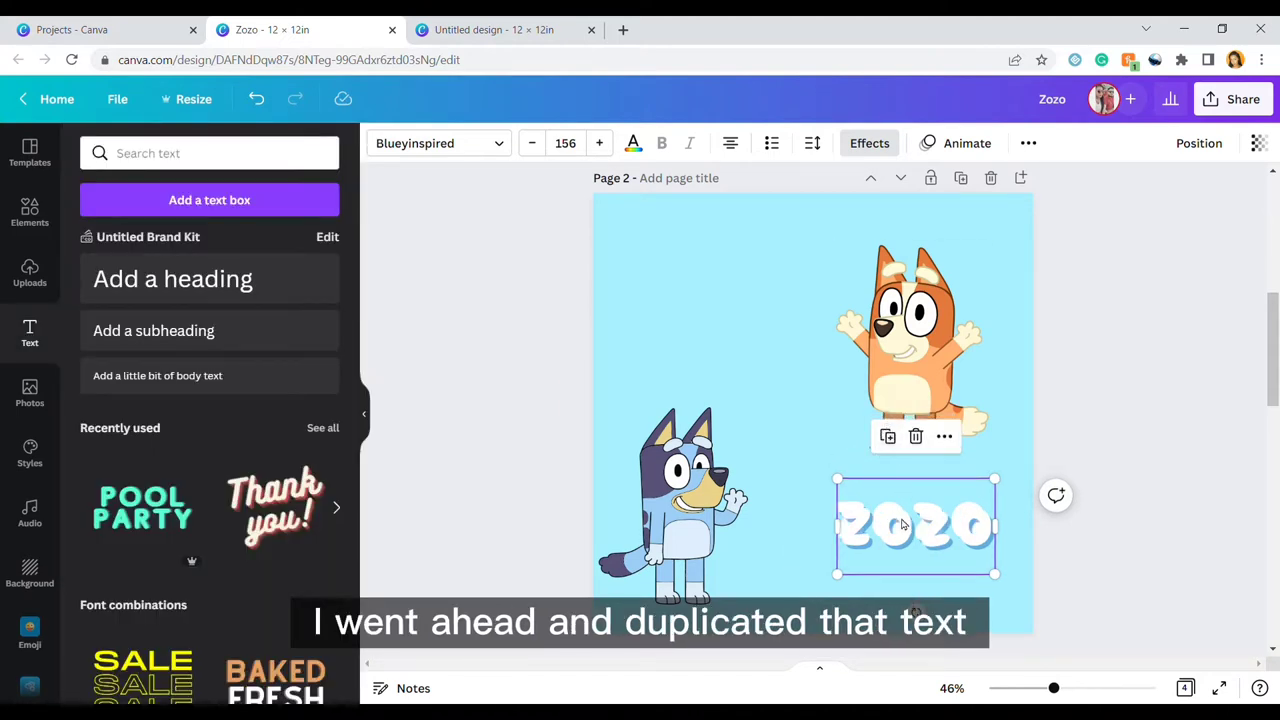
drag(902, 524, 684, 278)
double_click(682, 277)
text(1ST)
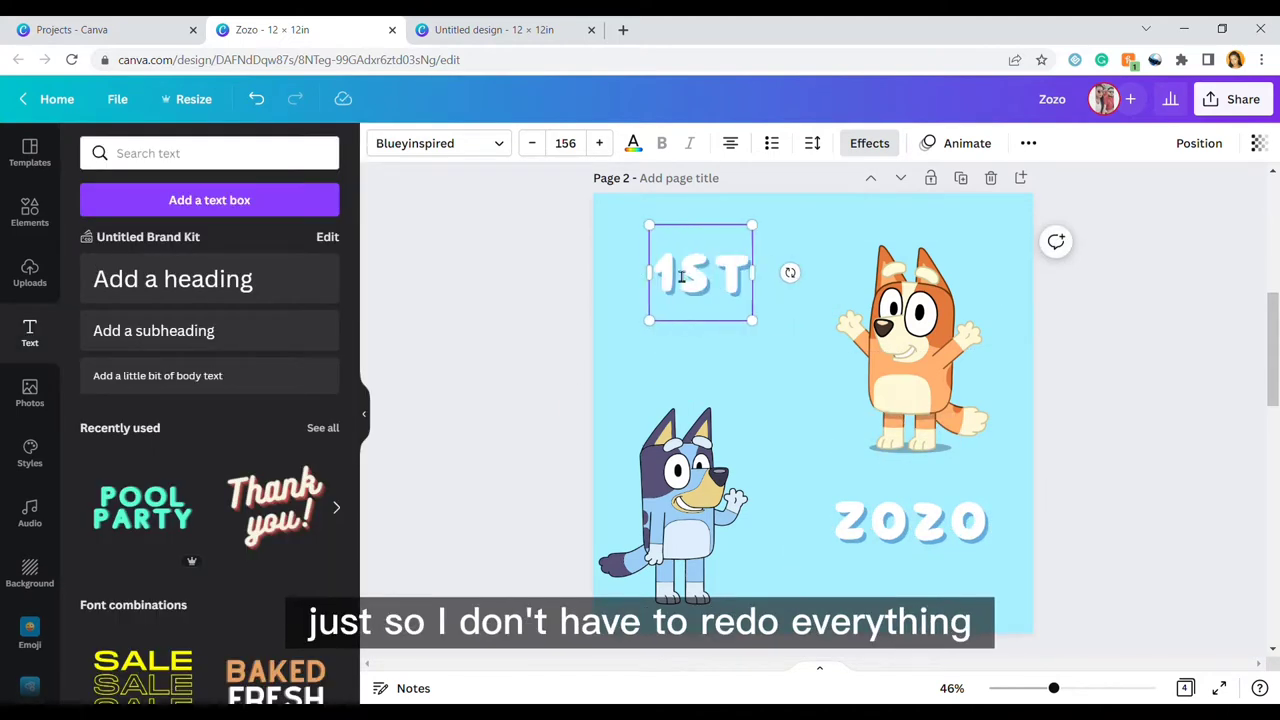
text( BIRTHDay)
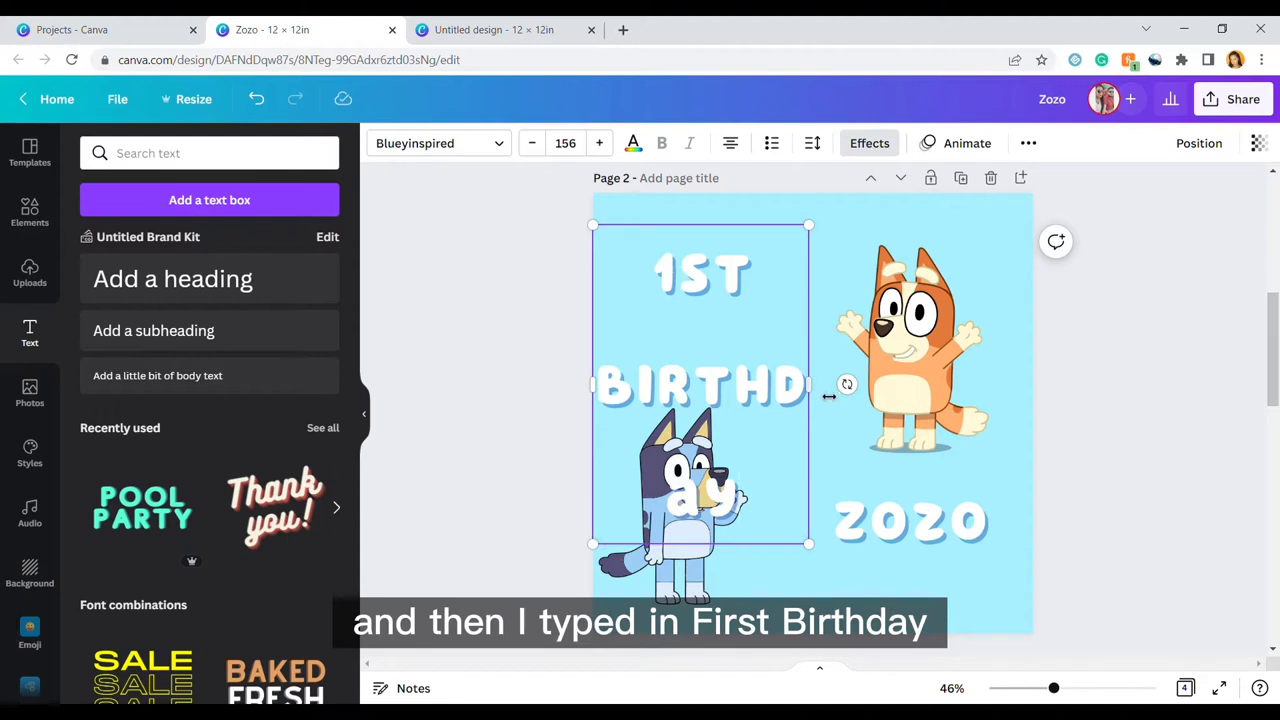
drag(829, 396, 959, 381)
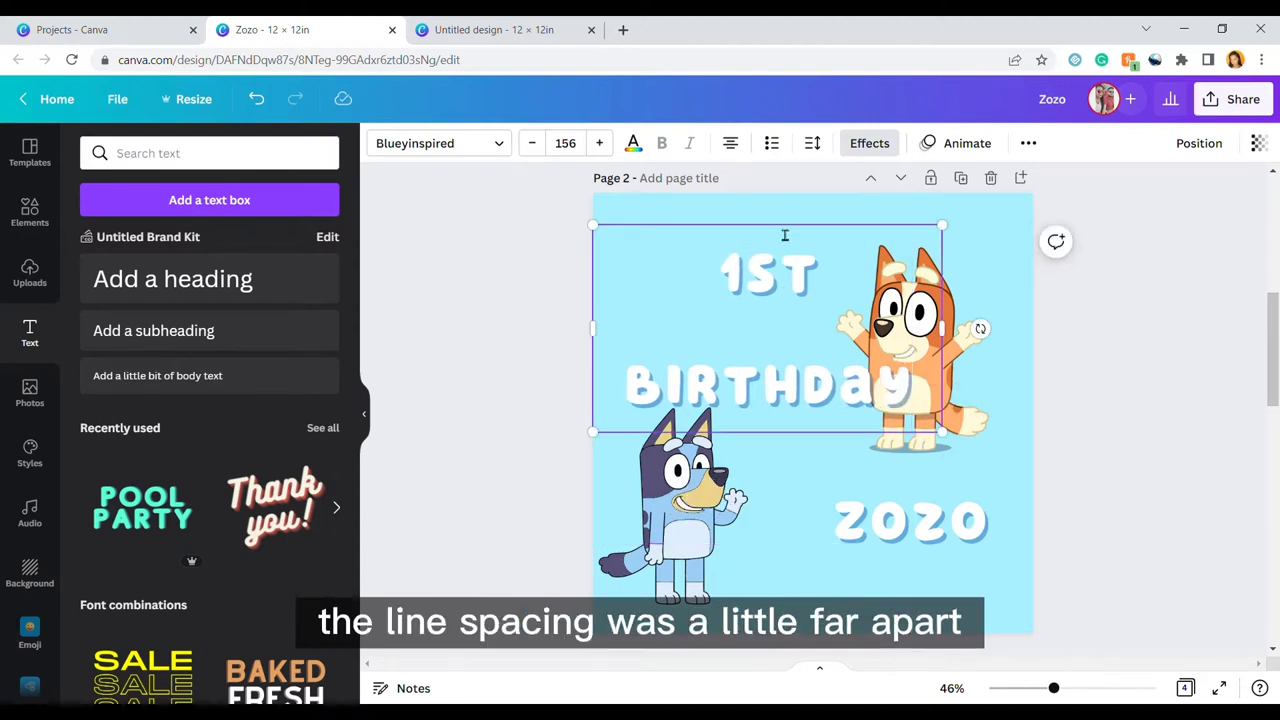
- Tighten the 1ST BIRTHDAY line spacing and shrink the text
click(812, 143)
drag(919, 270, 863, 272)
click(1125, 405)
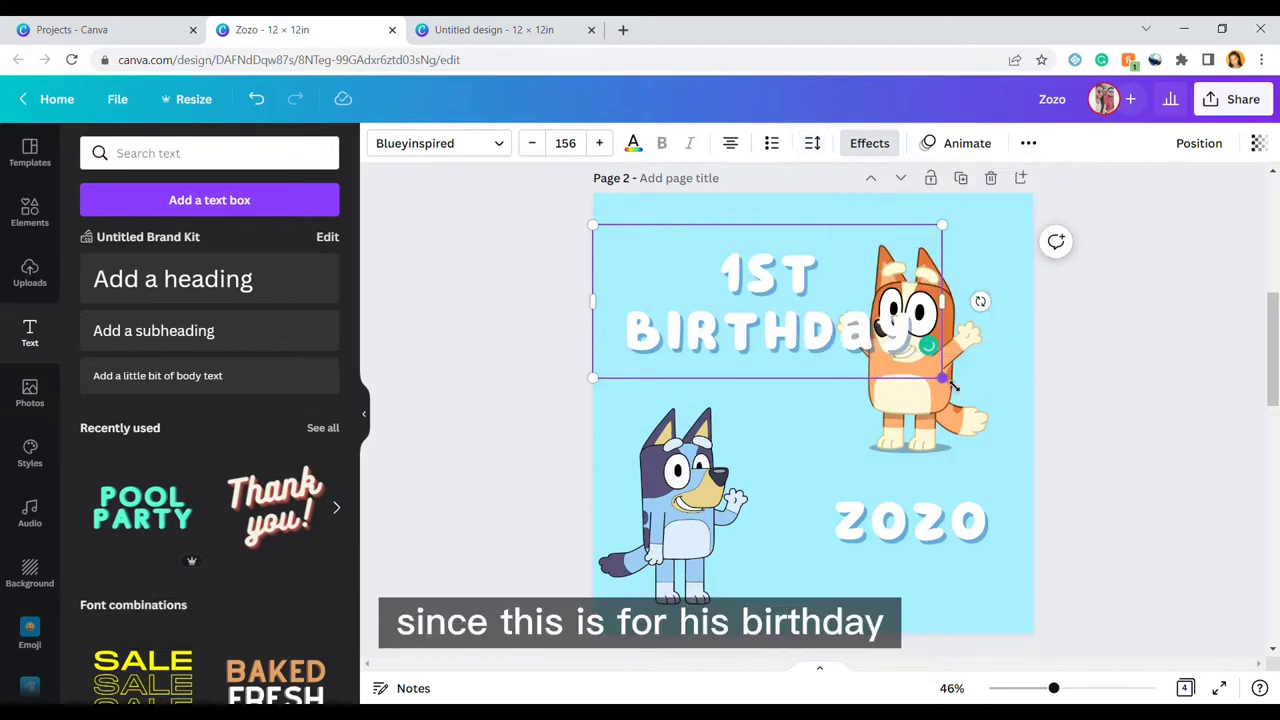
drag(942, 377, 810, 292)
click(1088, 341)
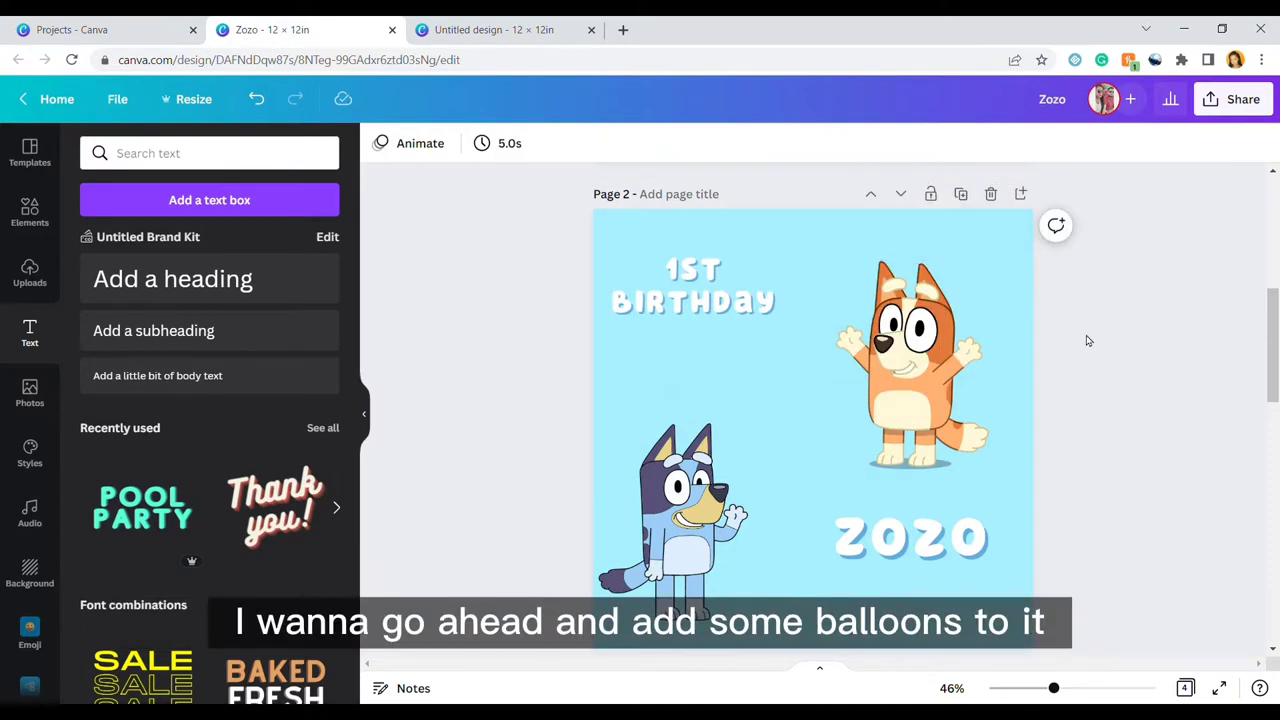
- Search Elements for 'balloons' and browse the results
click(30, 210)
click(167, 158)
text(ba)
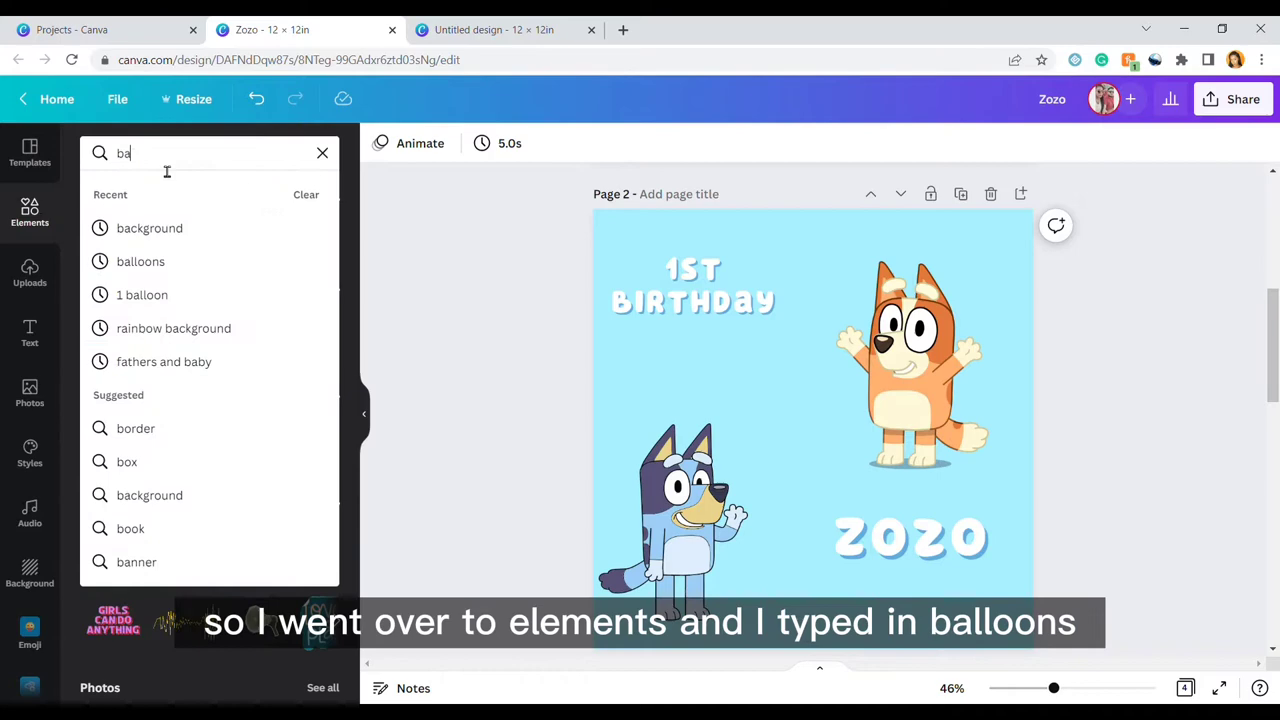
text(lloons)
key(Return)
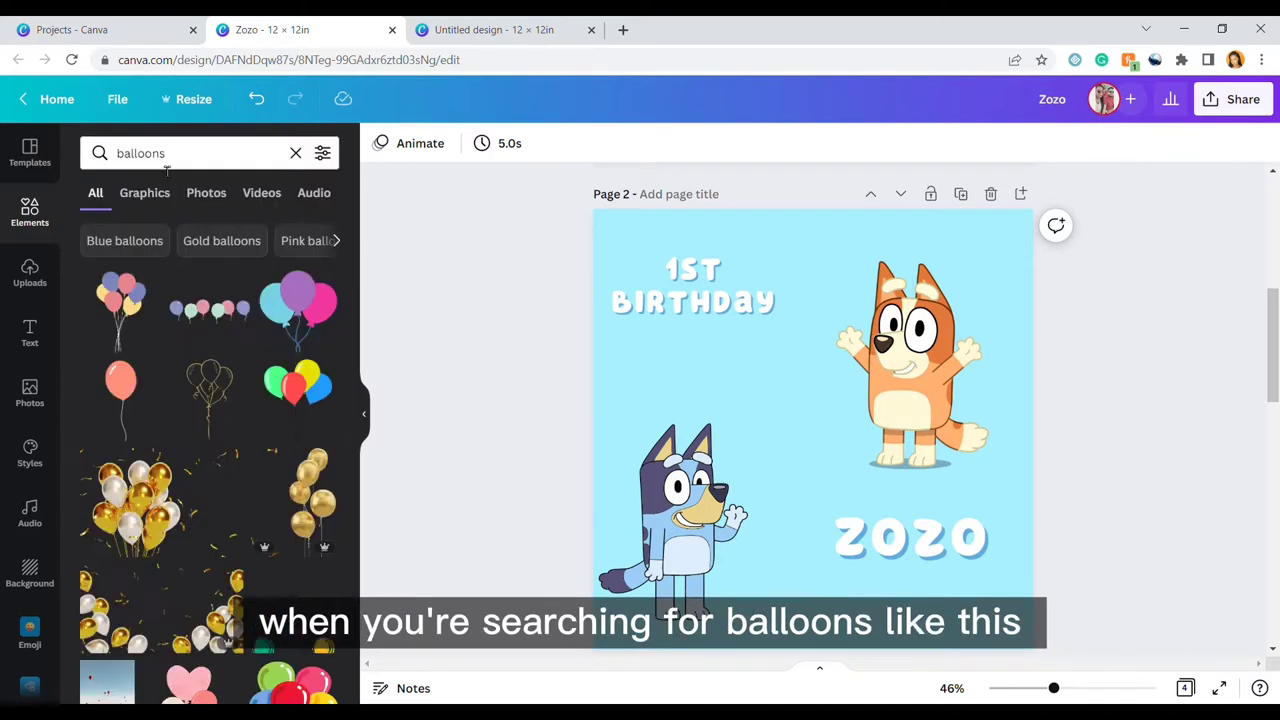
scroll(168, 522, down, 12)
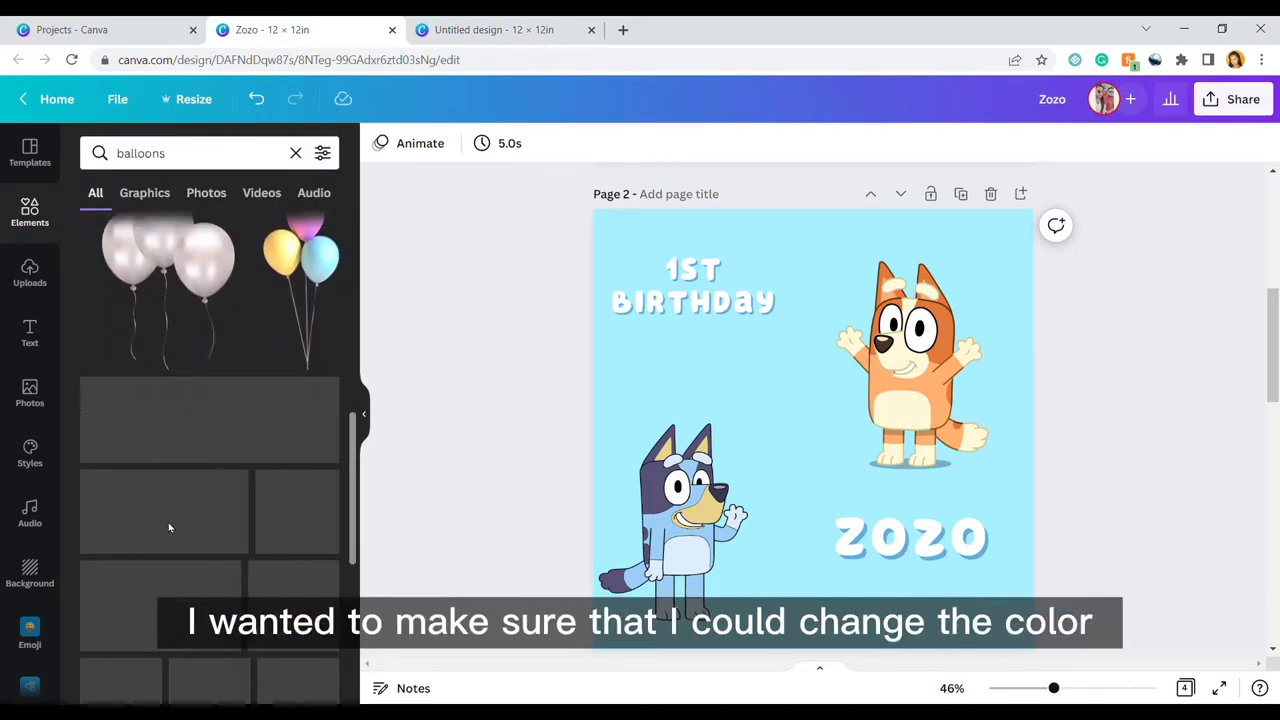
scroll(168, 522, down, 3)
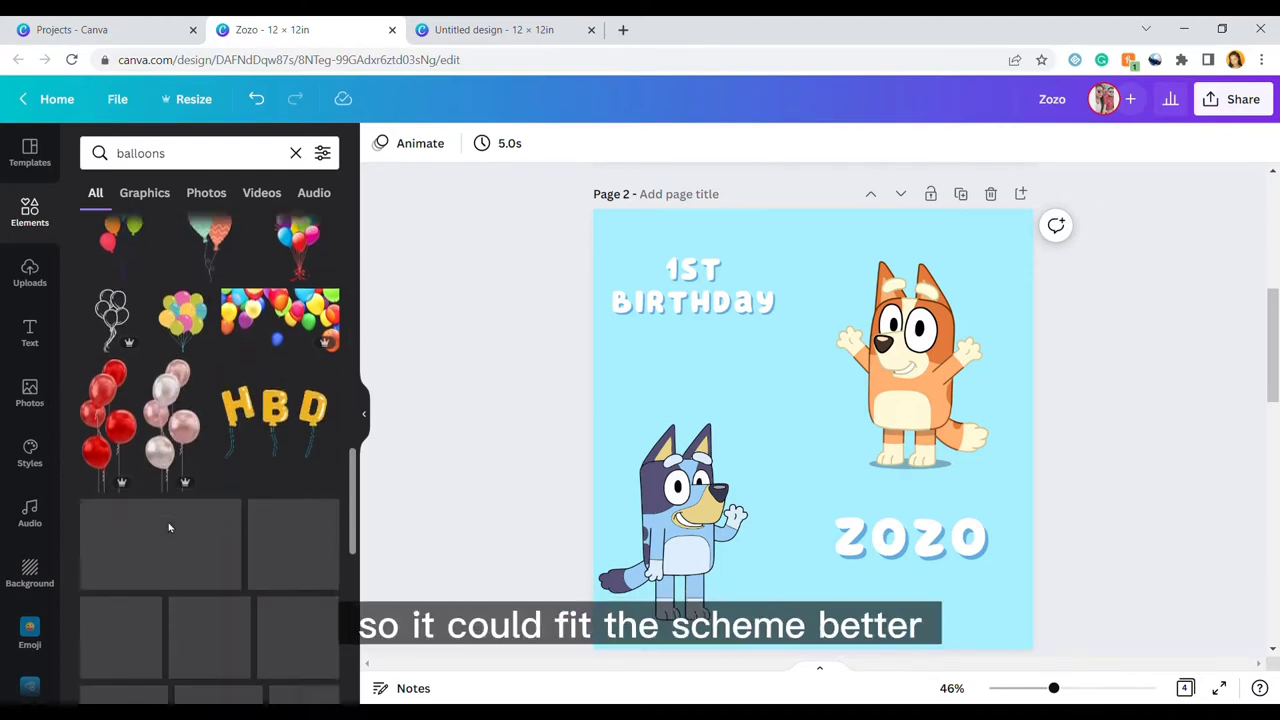
scroll(168, 522, down, 5)
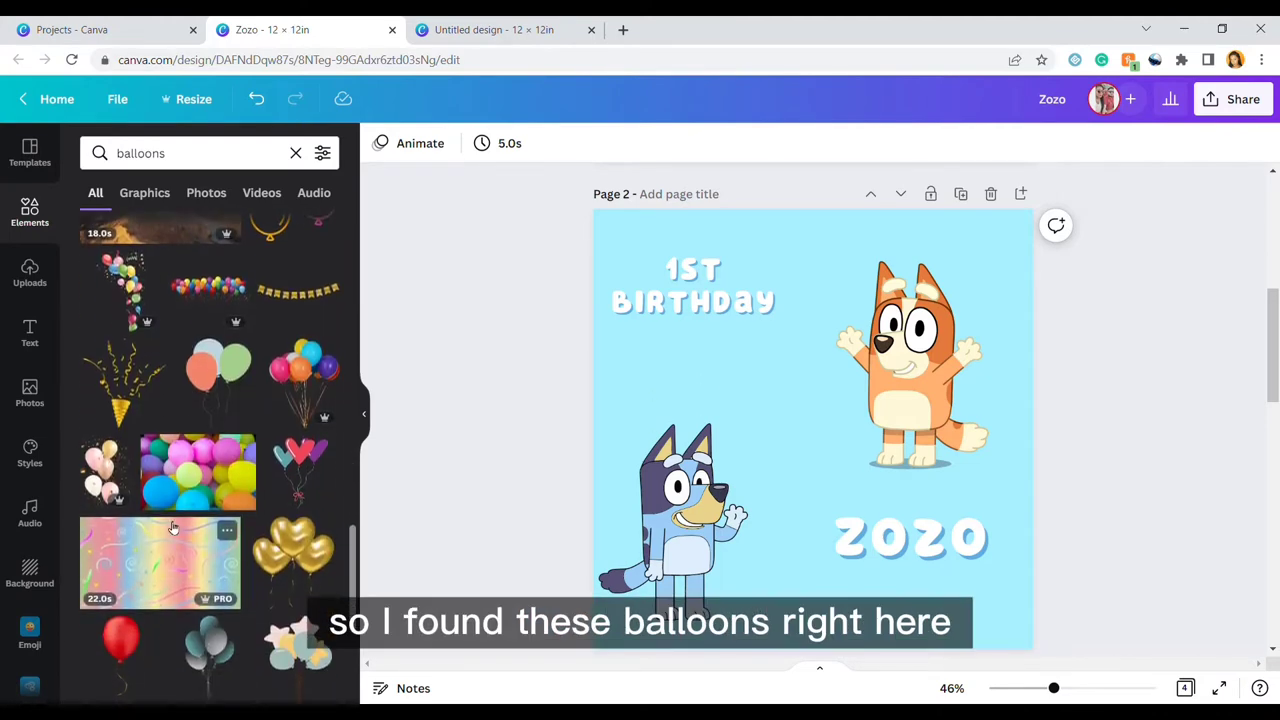
scroll(172, 528, down, 8)
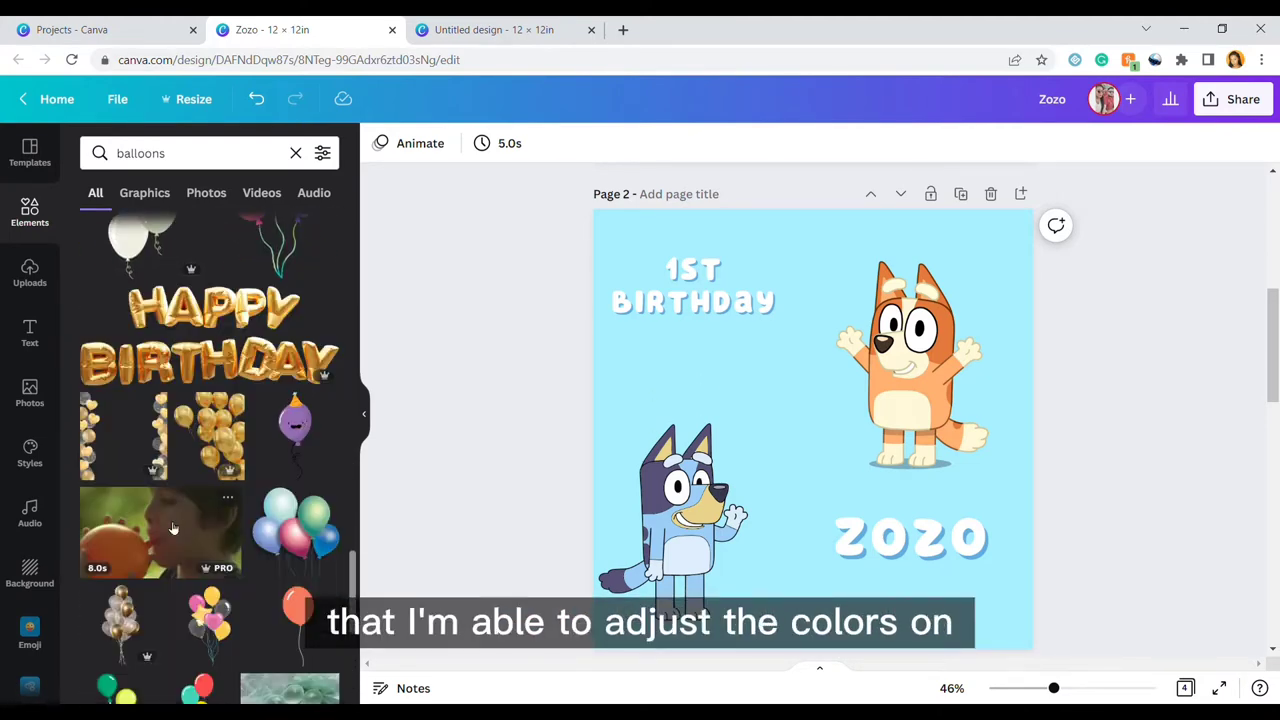
scroll(172, 528, down, 5)
- Add the green-and-yellow balloons onto Bluey and send them behind her
click(138, 347)
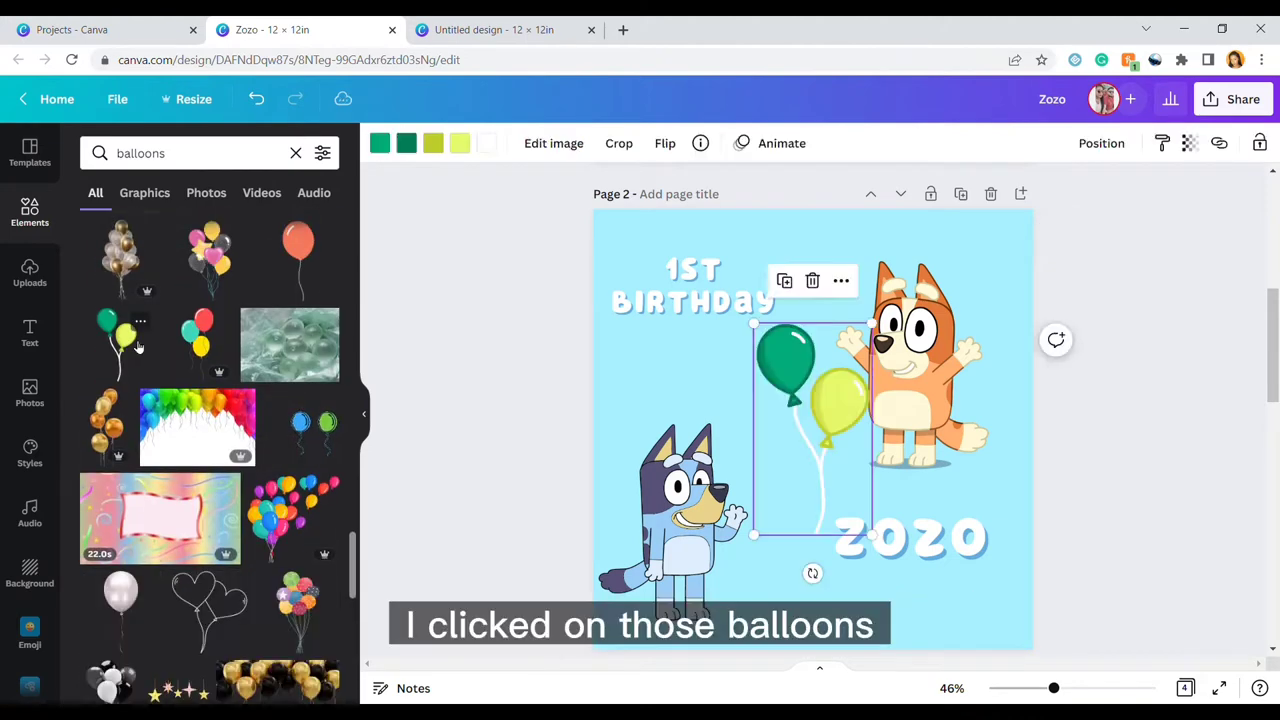
drag(800, 350, 720, 350)
right_click(724, 330)
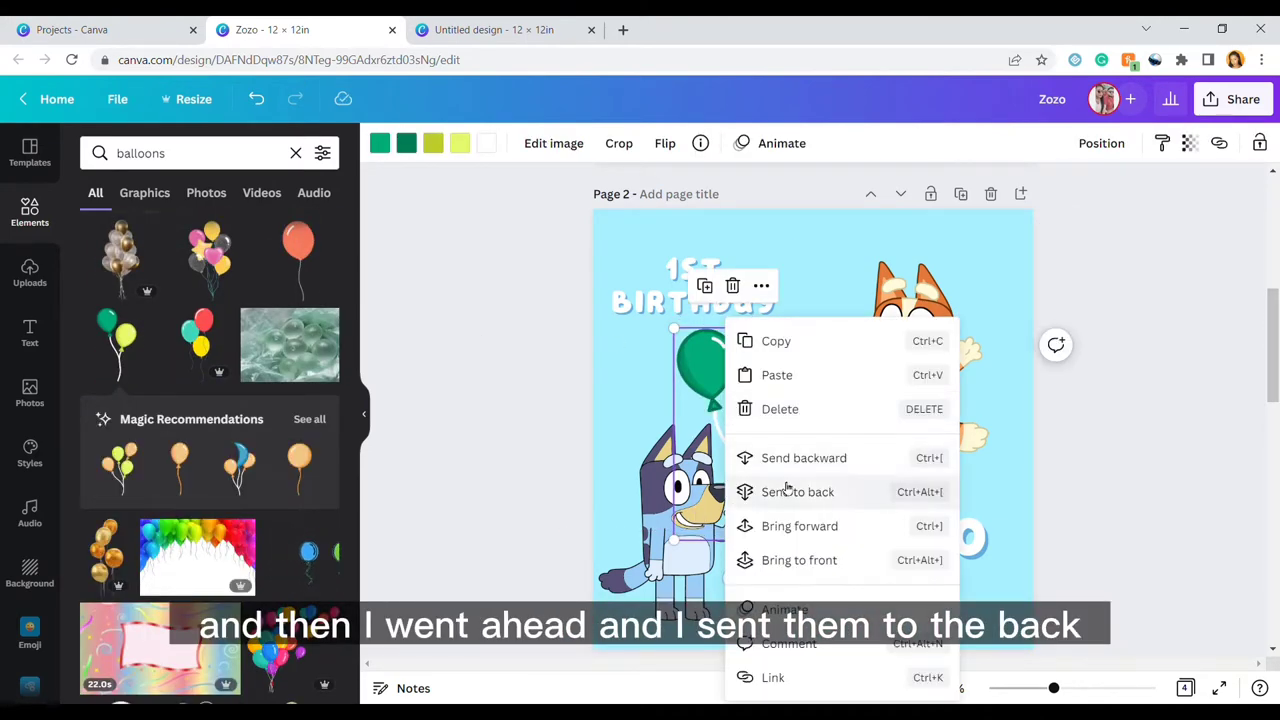
click(790, 491)
scroll(519, 283, up, 1)
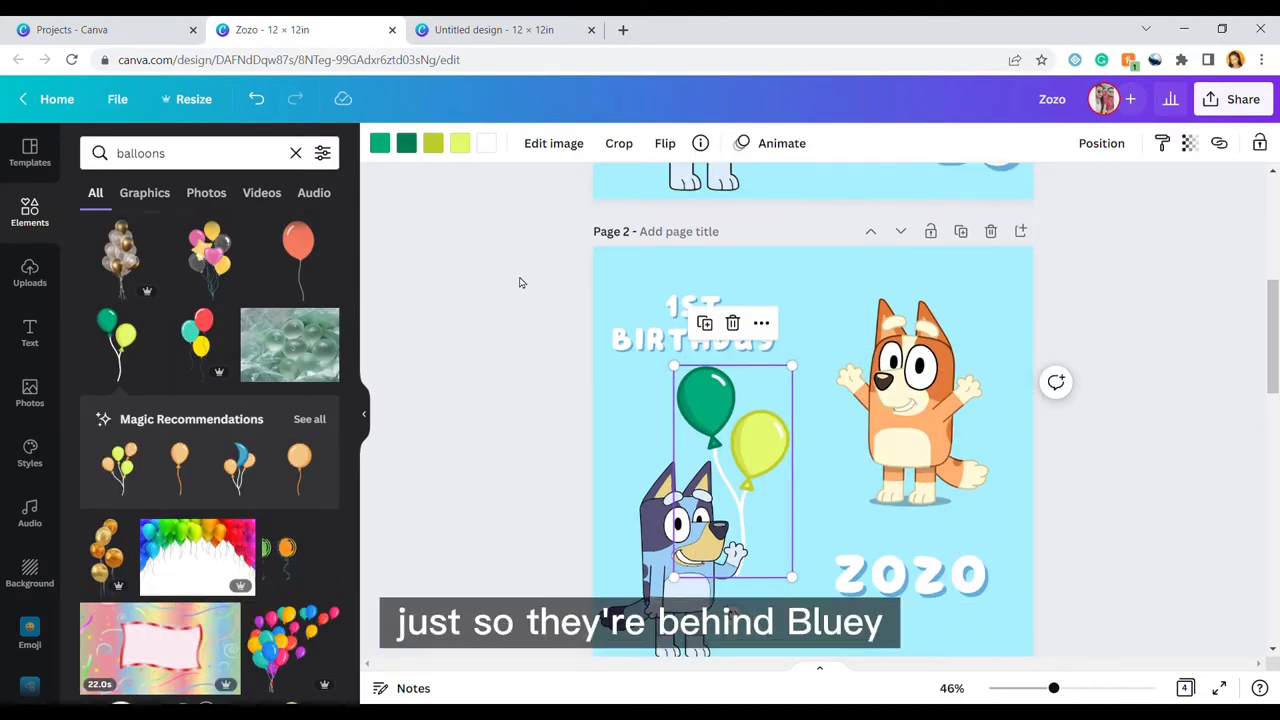
- Recolour the two balloons cream and blue
click(380, 143)
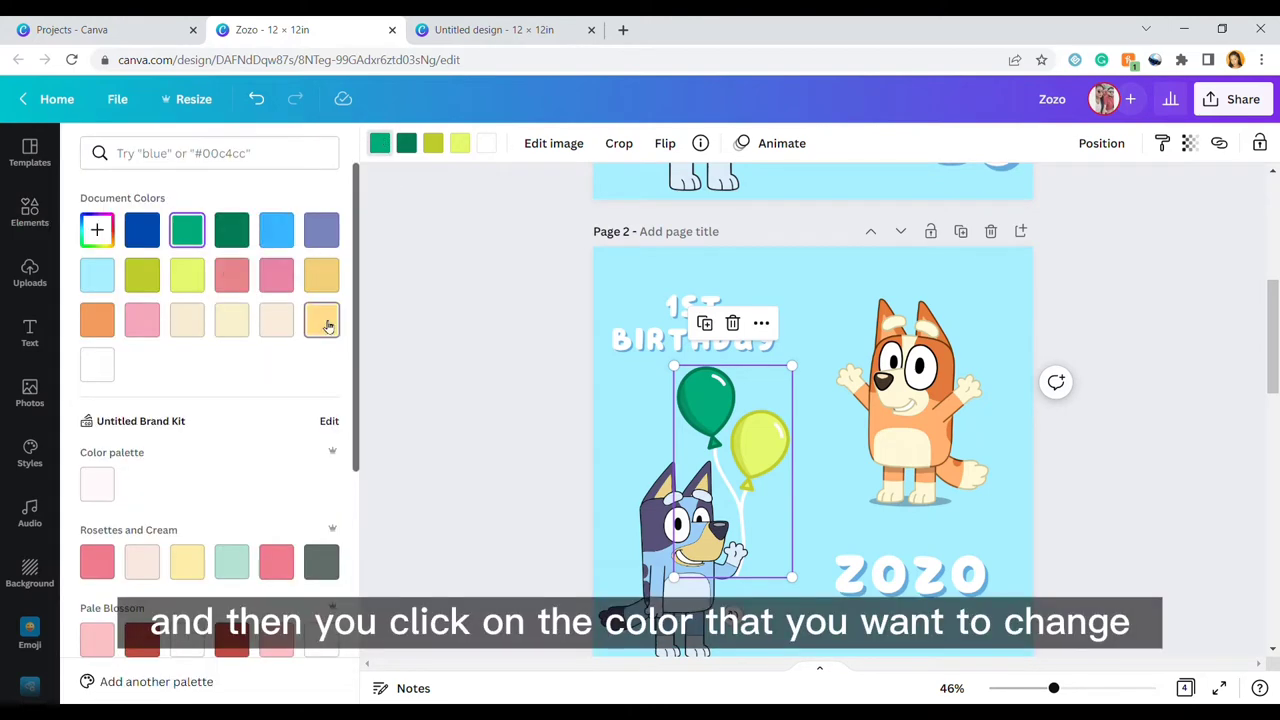
click(407, 145)
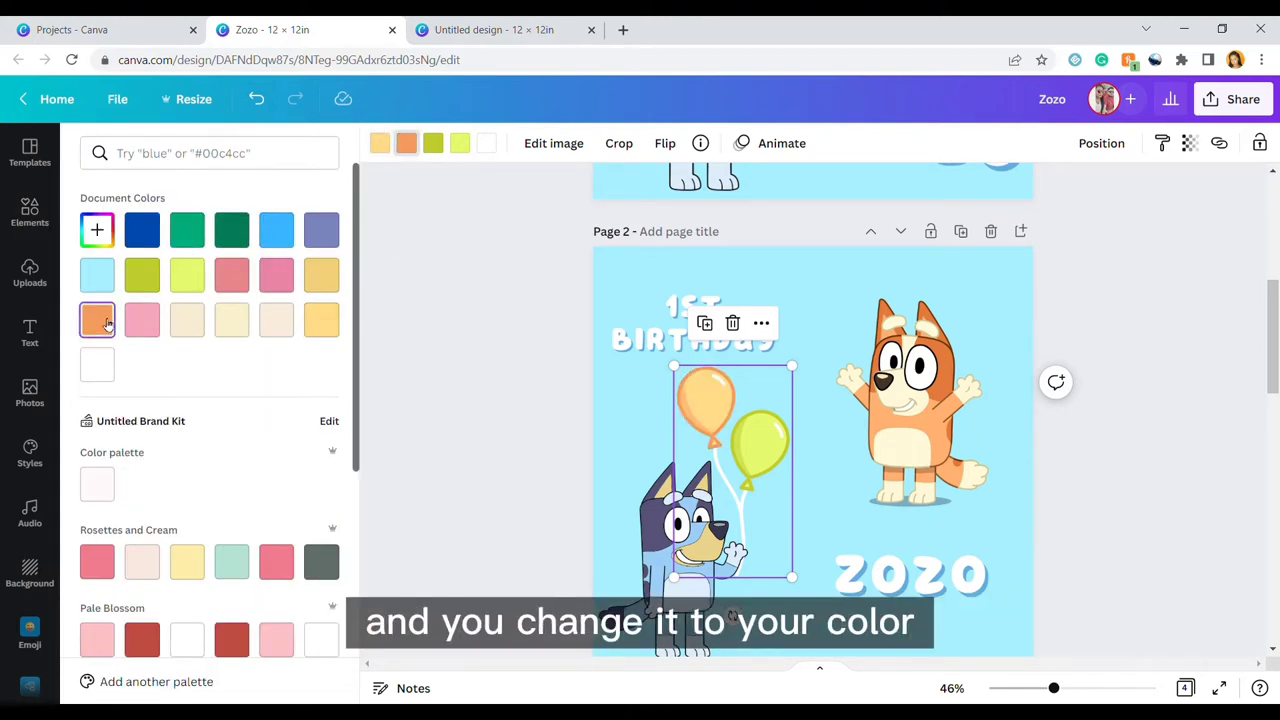
click(600, 545)
click(720, 420)
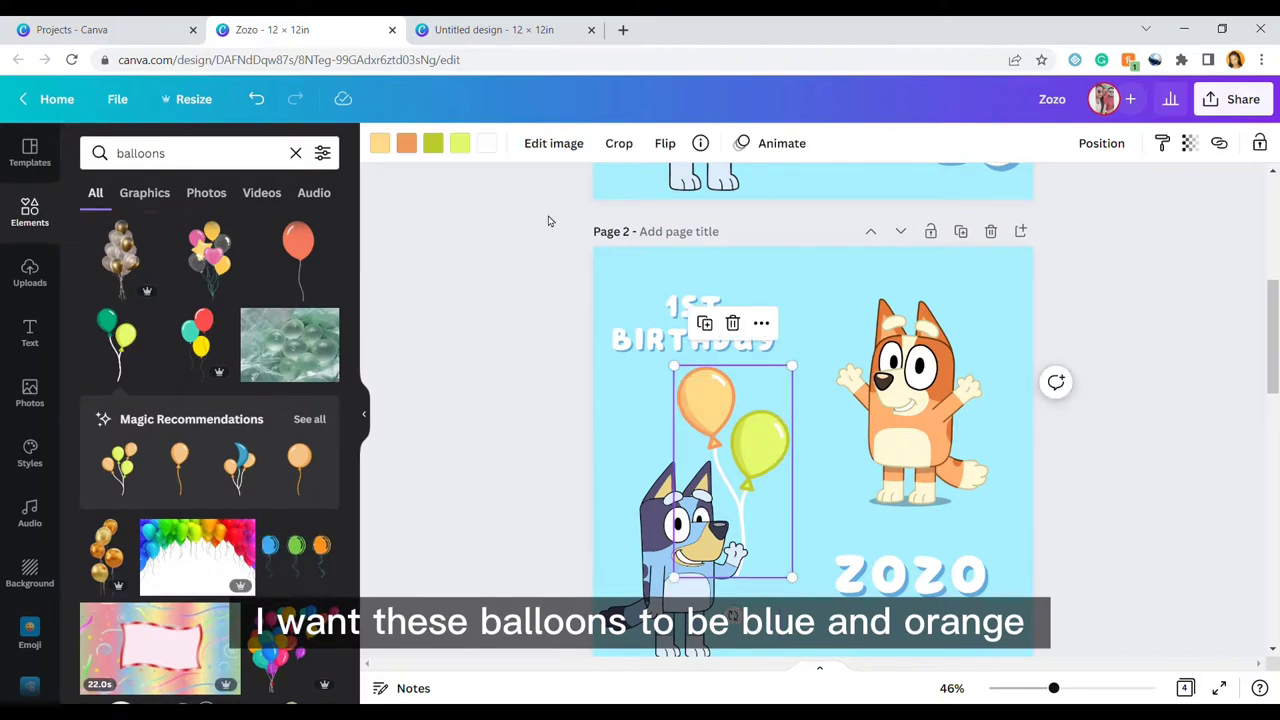
click(434, 143)
click(150, 237)
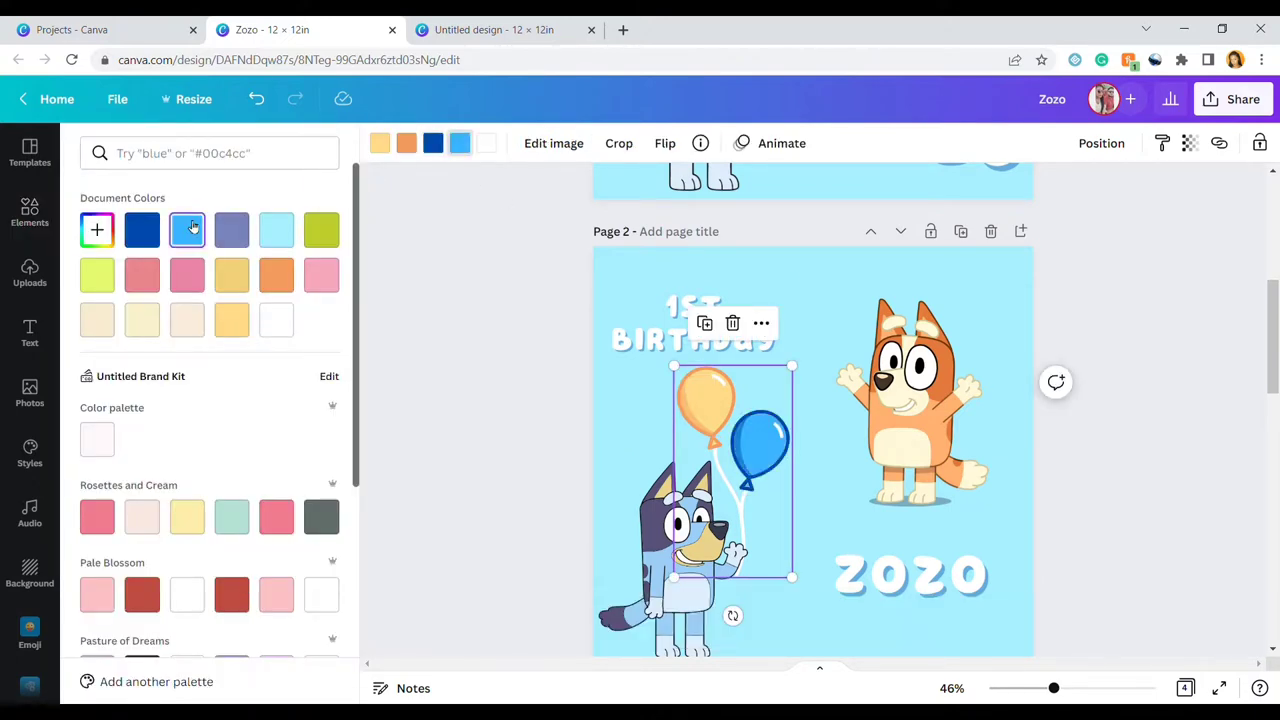
click(379, 143)
click(321, 274)
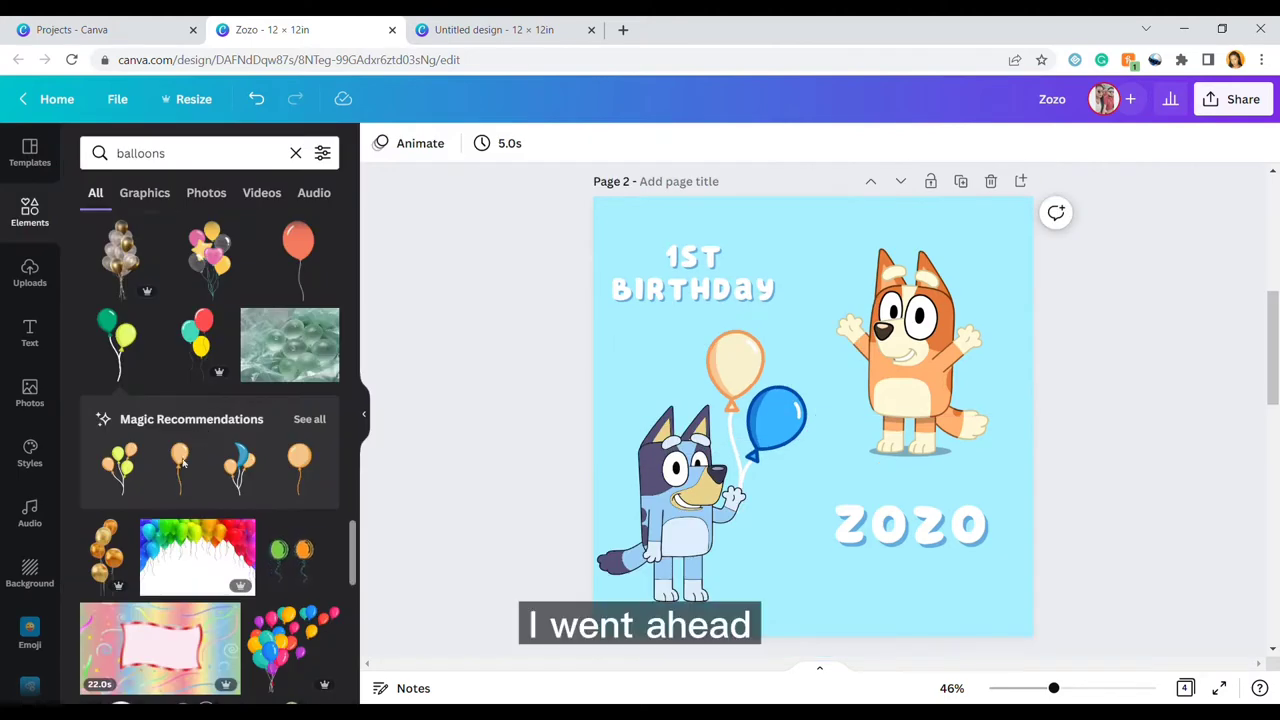
- Add a single balloon beside Bingo, tilt it slightly and make it blue
click(179, 465)
drag(826, 374, 996, 245)
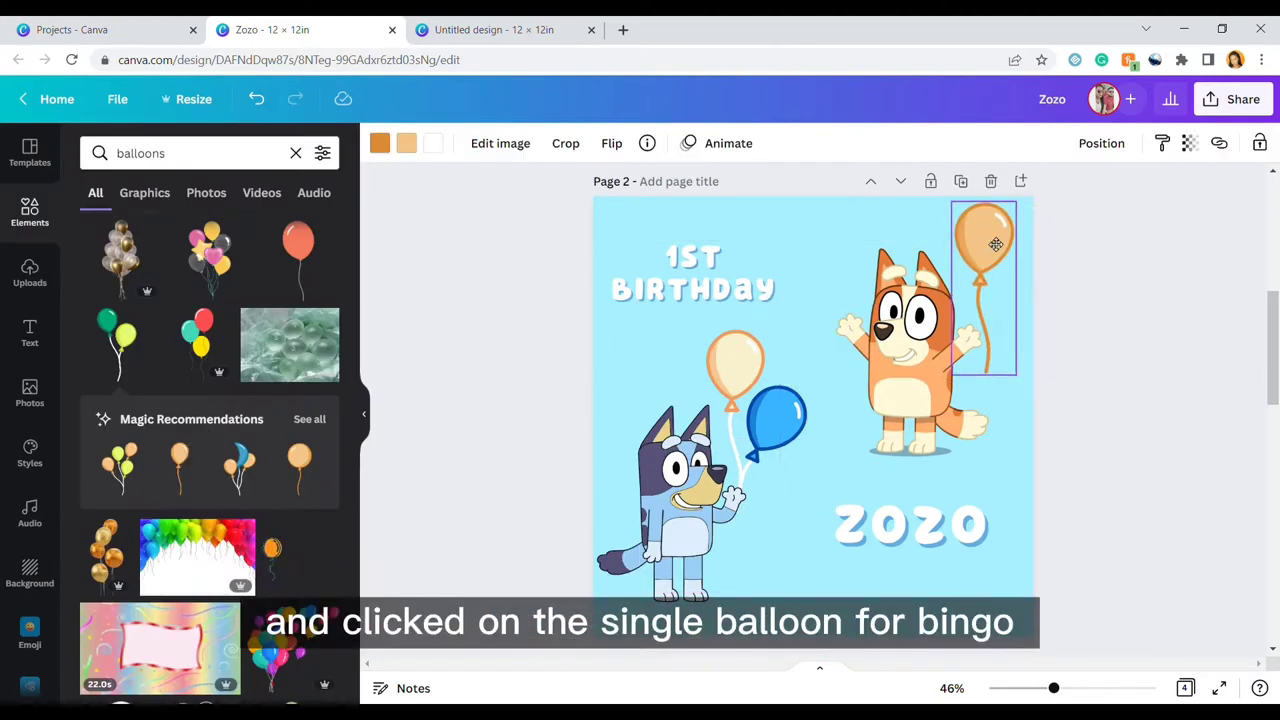
drag(1053, 287, 1038, 310)
key(Return)
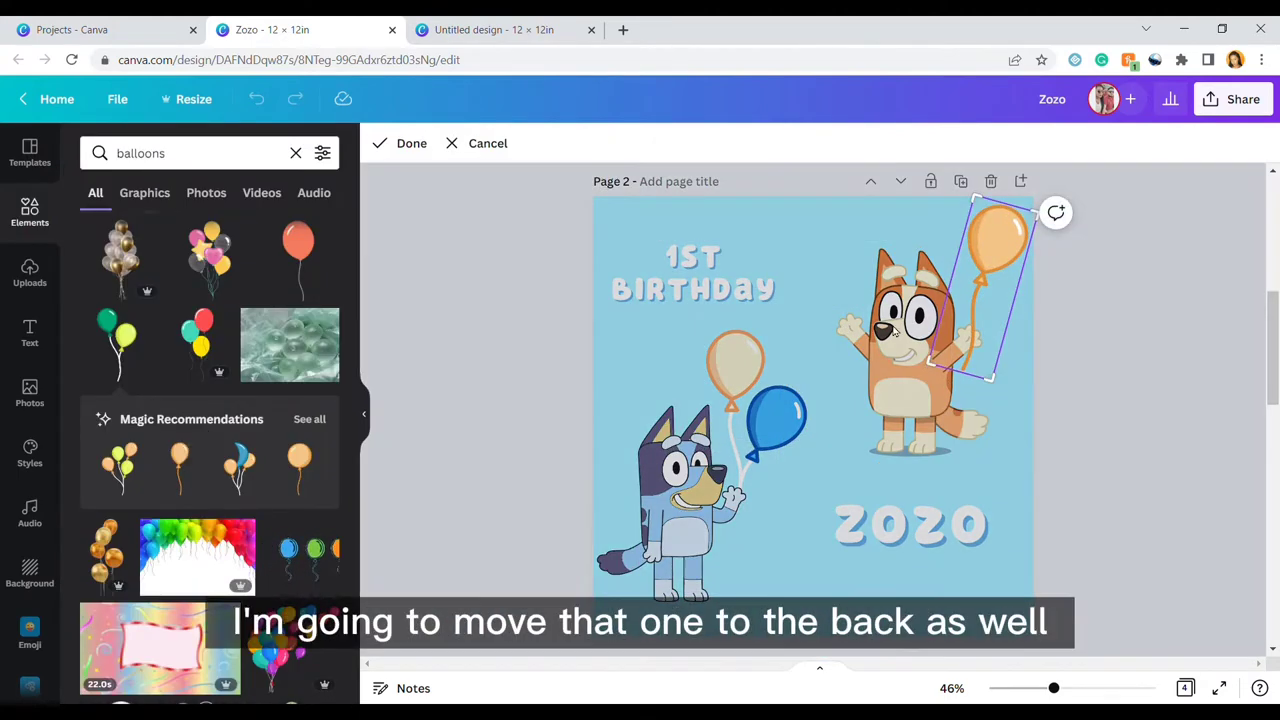
click(1043, 357)
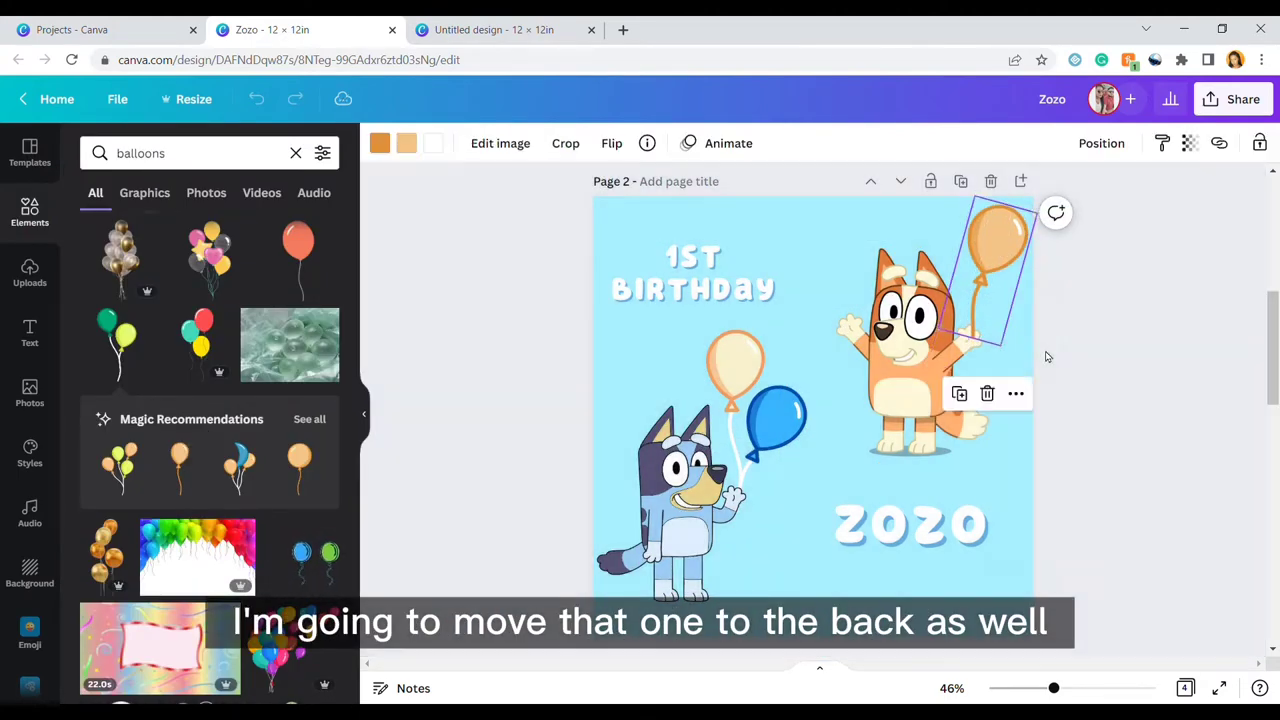
click(406, 143)
click(188, 230)
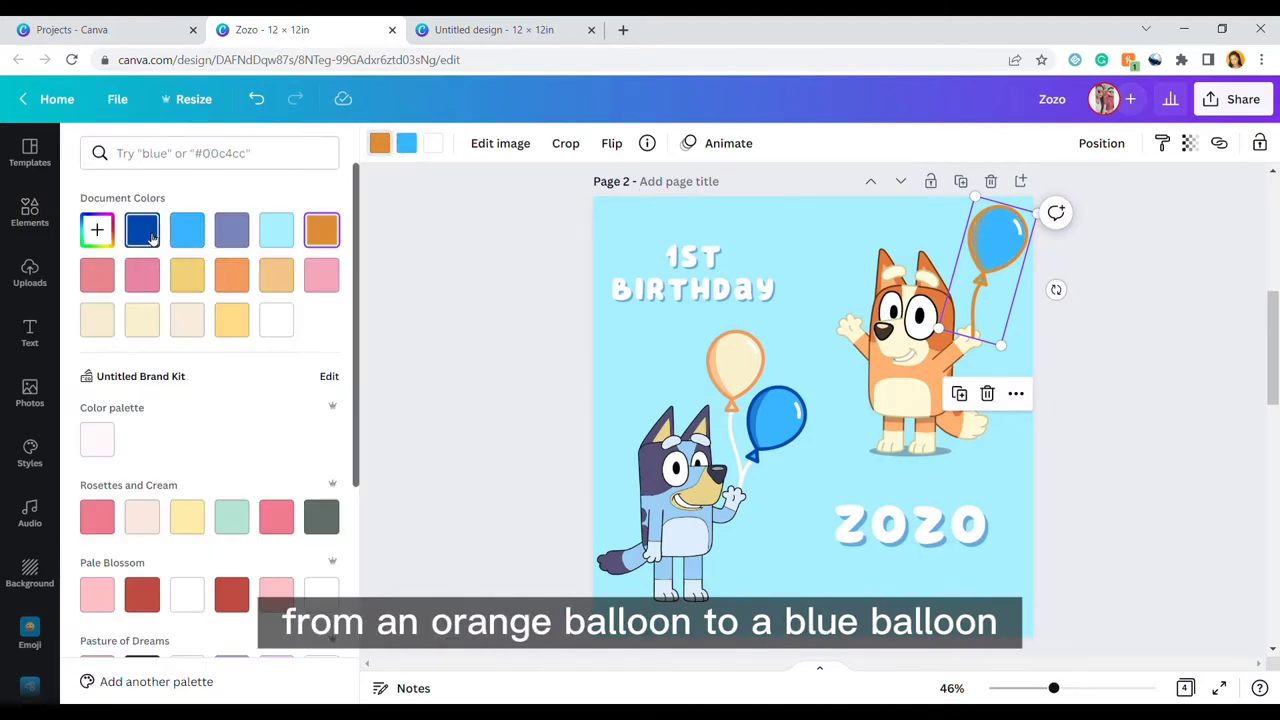
right_click(972, 276)
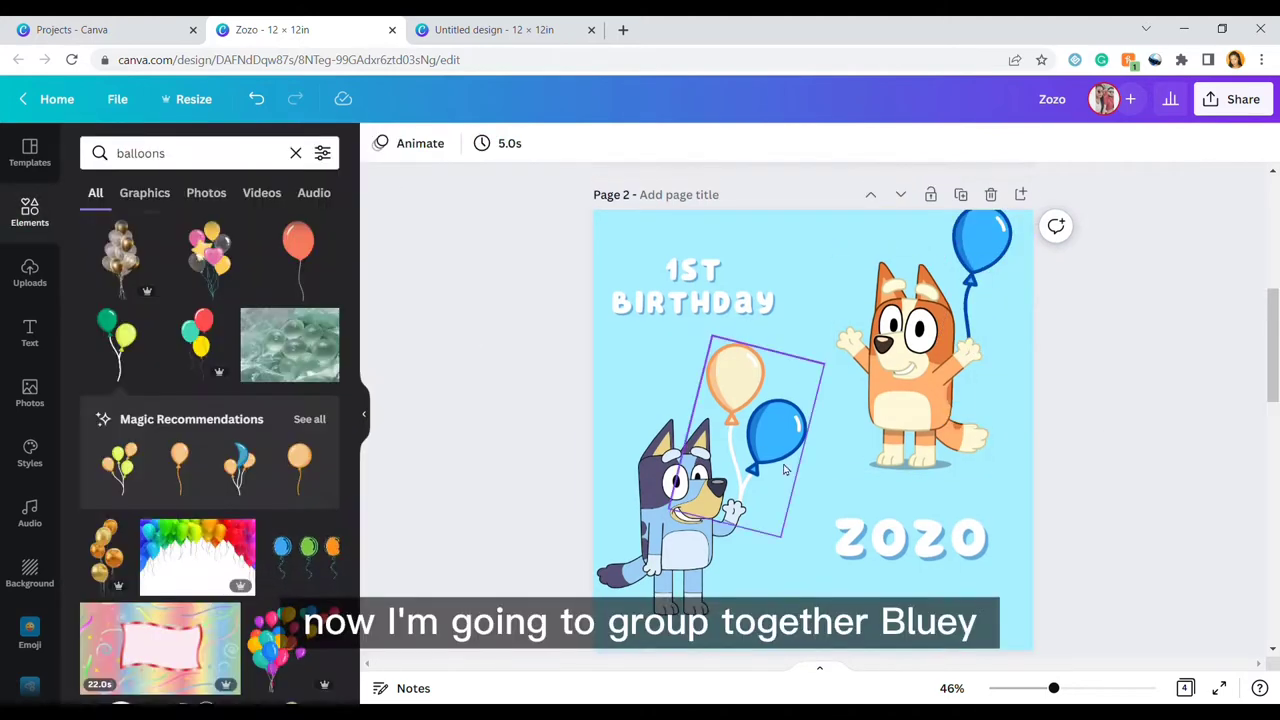
- Group Bluey with her balloons and Bingo with his blue balloon
drag(738, 441, 760, 519)
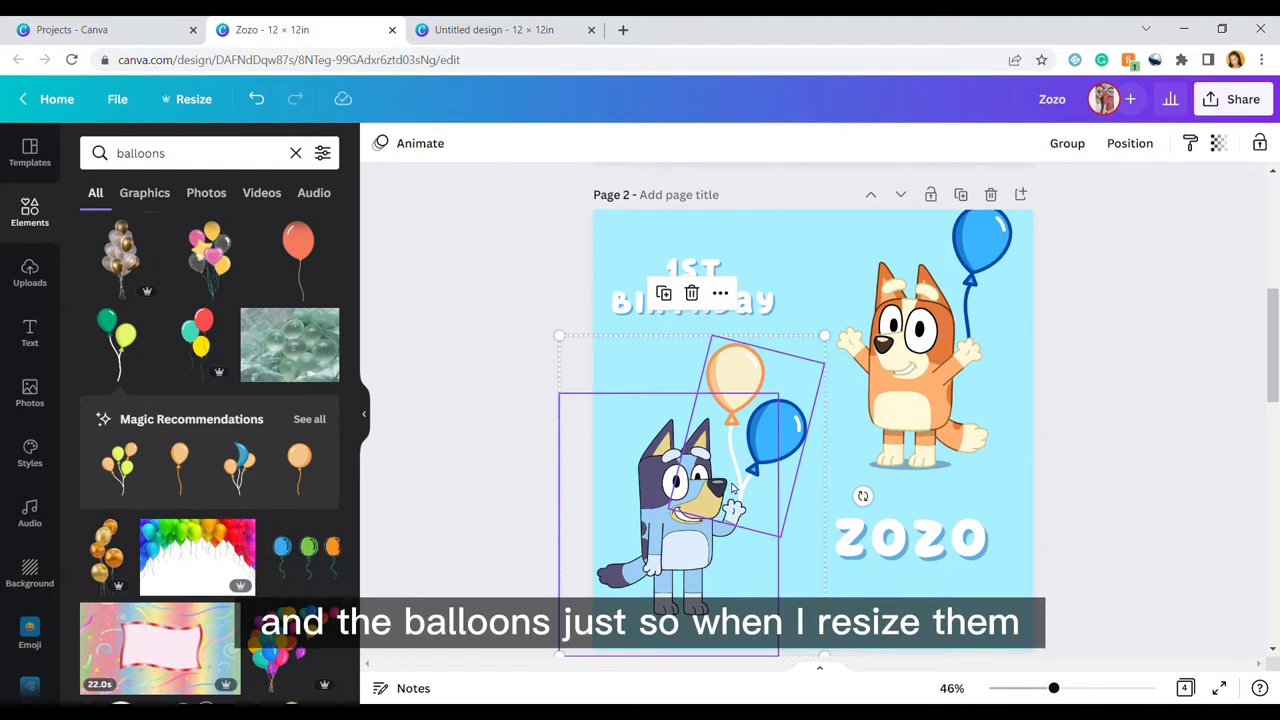
right_click(733, 487)
click(768, 578)
click(1059, 414)
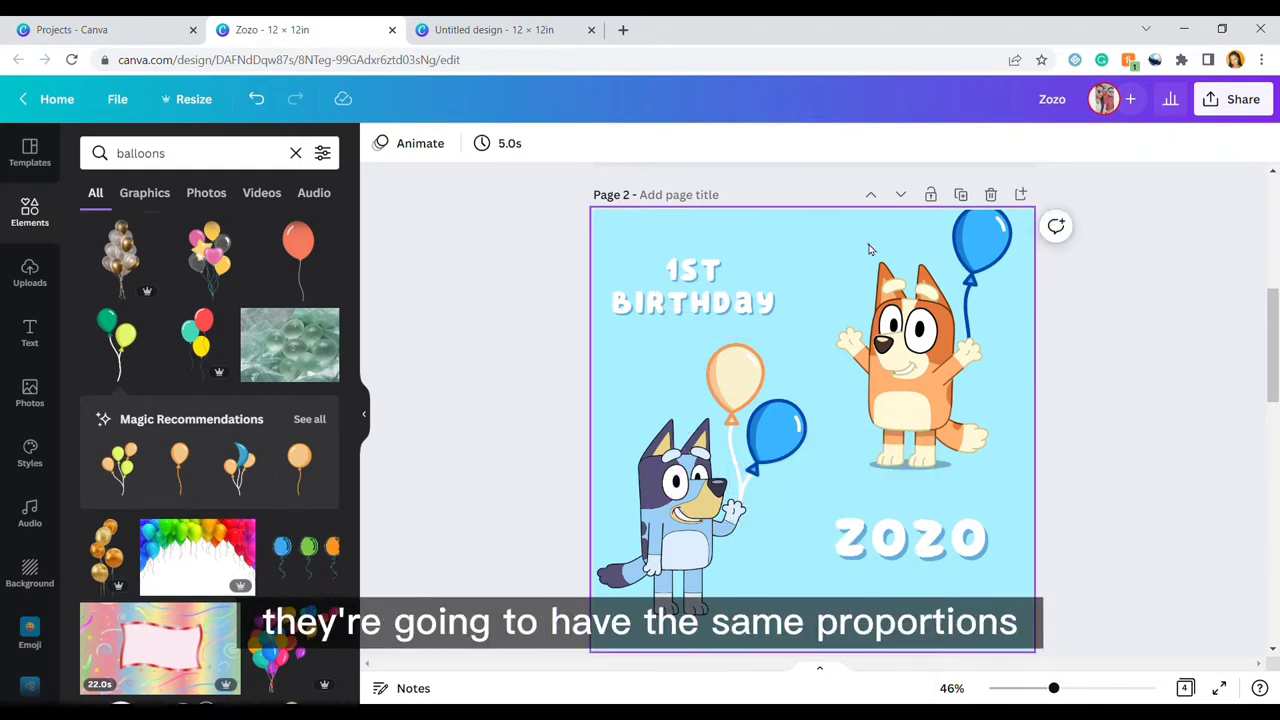
drag(869, 249, 985, 470)
right_click(933, 288)
click(985, 424)
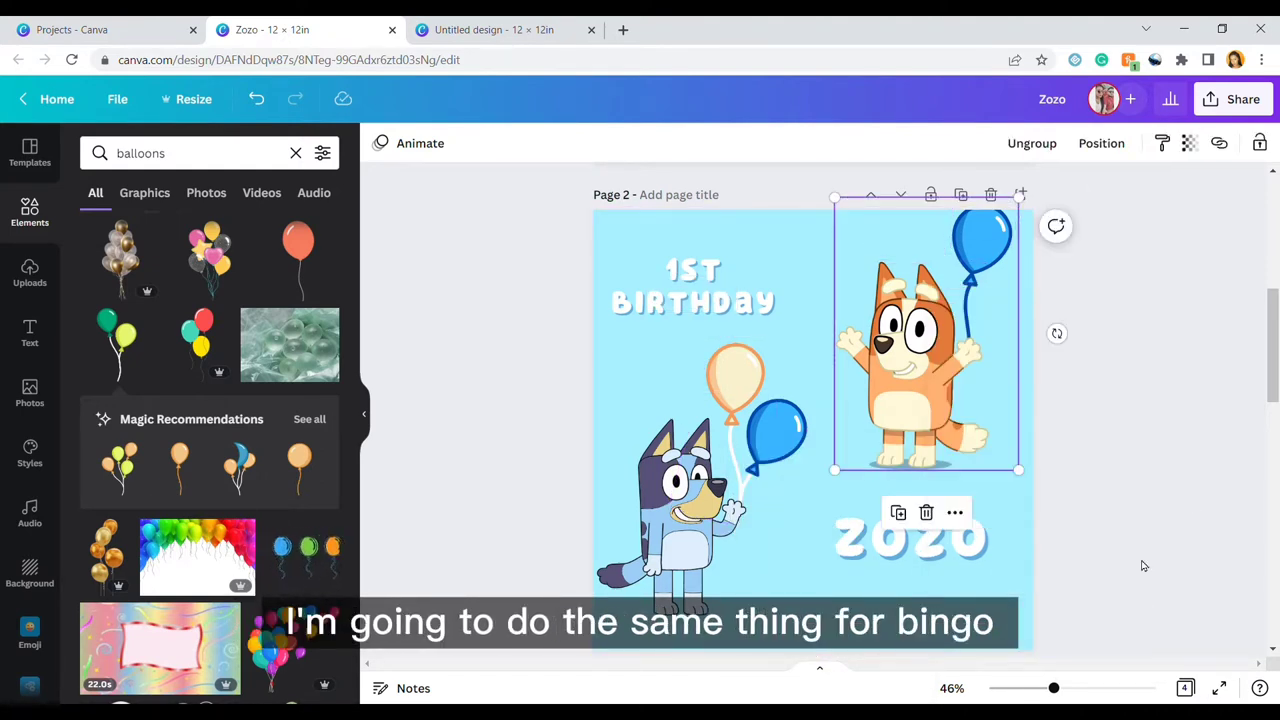
click(741, 480)
- Enlarge and reposition the Bluey and Bingo groups
drag(559, 336, 564, 308)
drag(700, 463, 715, 470)
drag(898, 306, 920, 290)
scroll(920, 290, down, 1)
- Tilt and enlarge the 1ST BIRTHDAY text and resize the ZOZO text
click(693, 258)
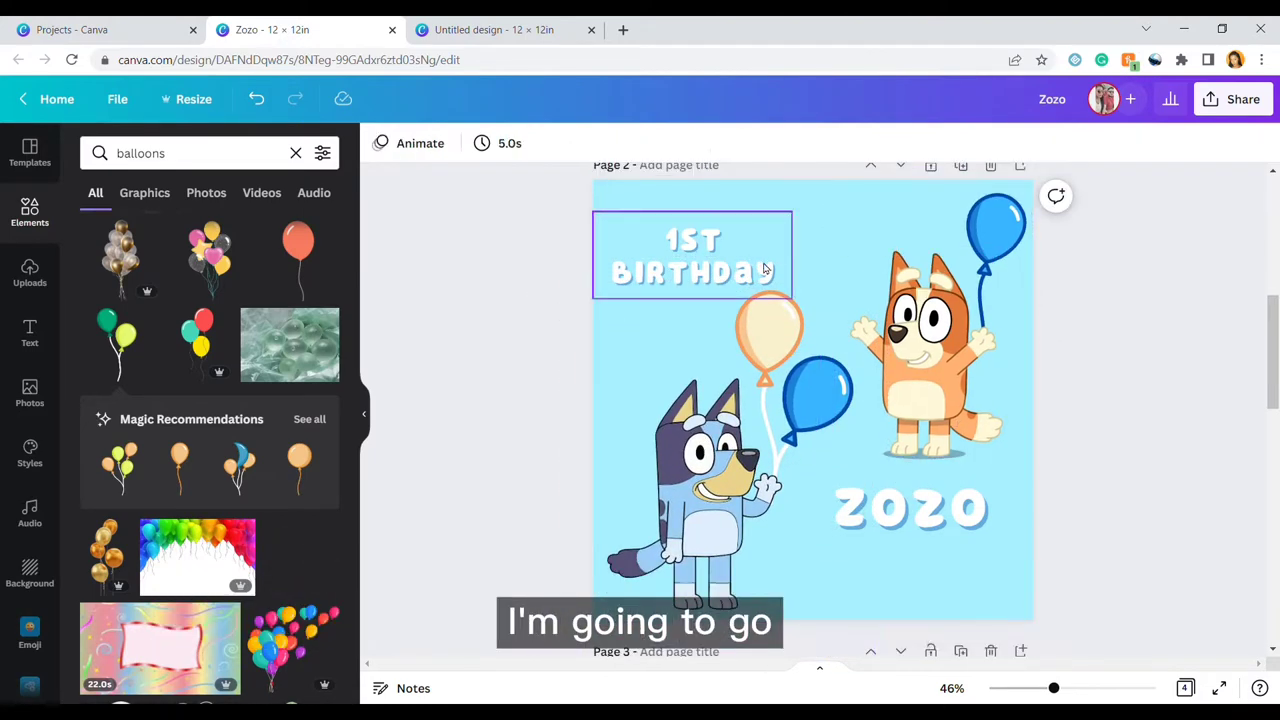
drag(693, 315, 839, 237)
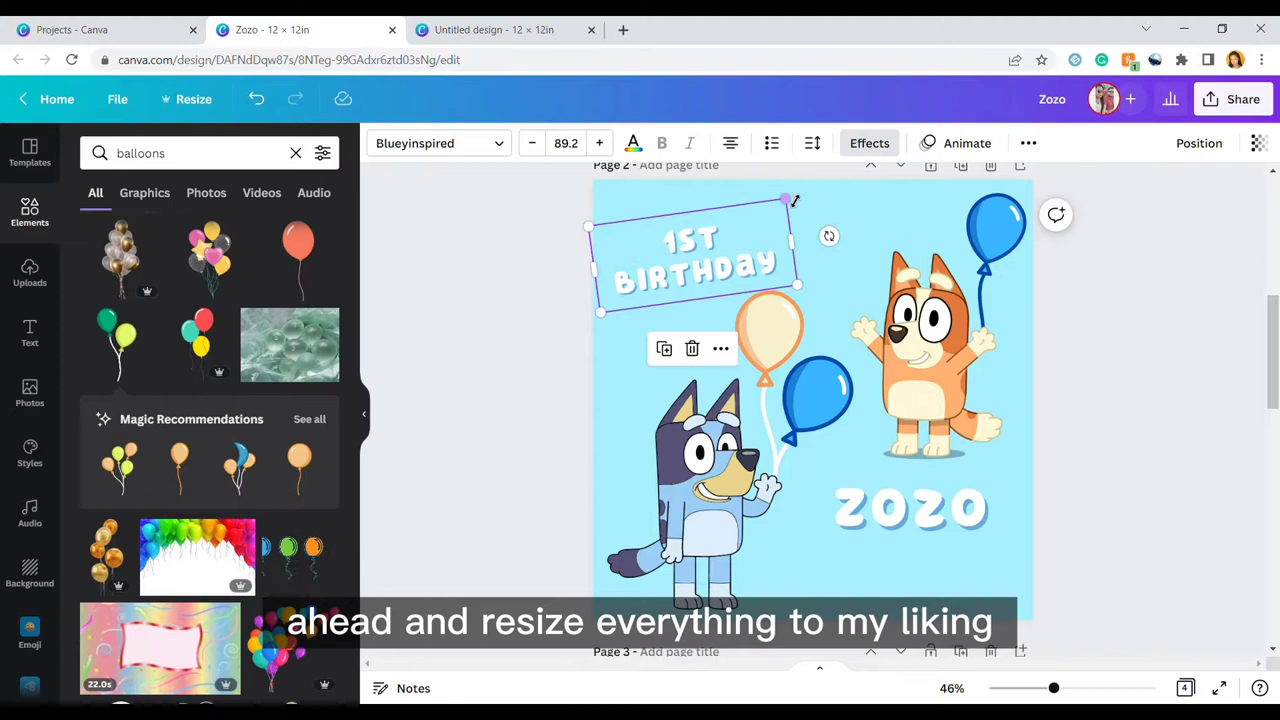
drag(795, 200, 828, 186)
click(909, 520)
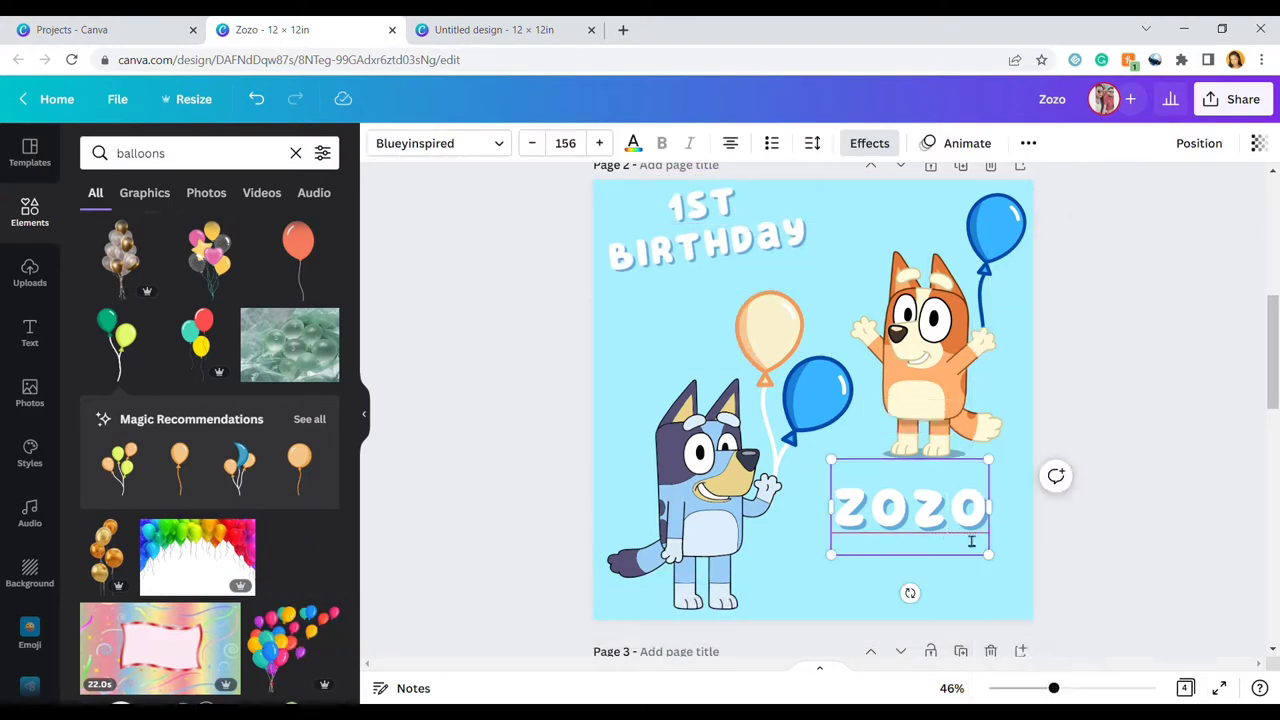
scroll(971, 541, up, 1)
drag(910, 619, 1020, 612)
- Enlarge the Bluey group and 1ST BIRTHDAY text a little more
click(760, 480)
mouse_move(563, 306)
mouse_down()
mouse_move(545, 287)
mouse_move(572, 298)
mouse_up()
click(710, 260)
drag(885, 300, 905, 310)
key(Escape)
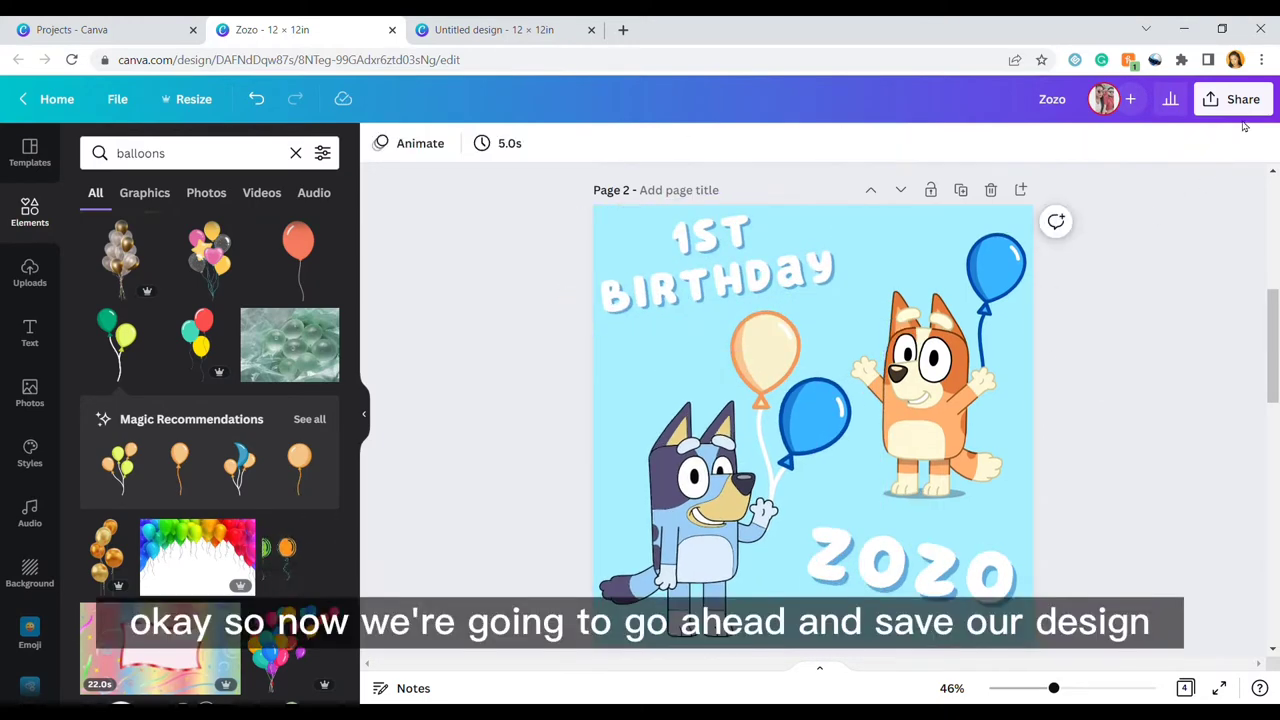
- Download only Page 2 of the design as a PNG, Zozo.png
click(1264, 97)
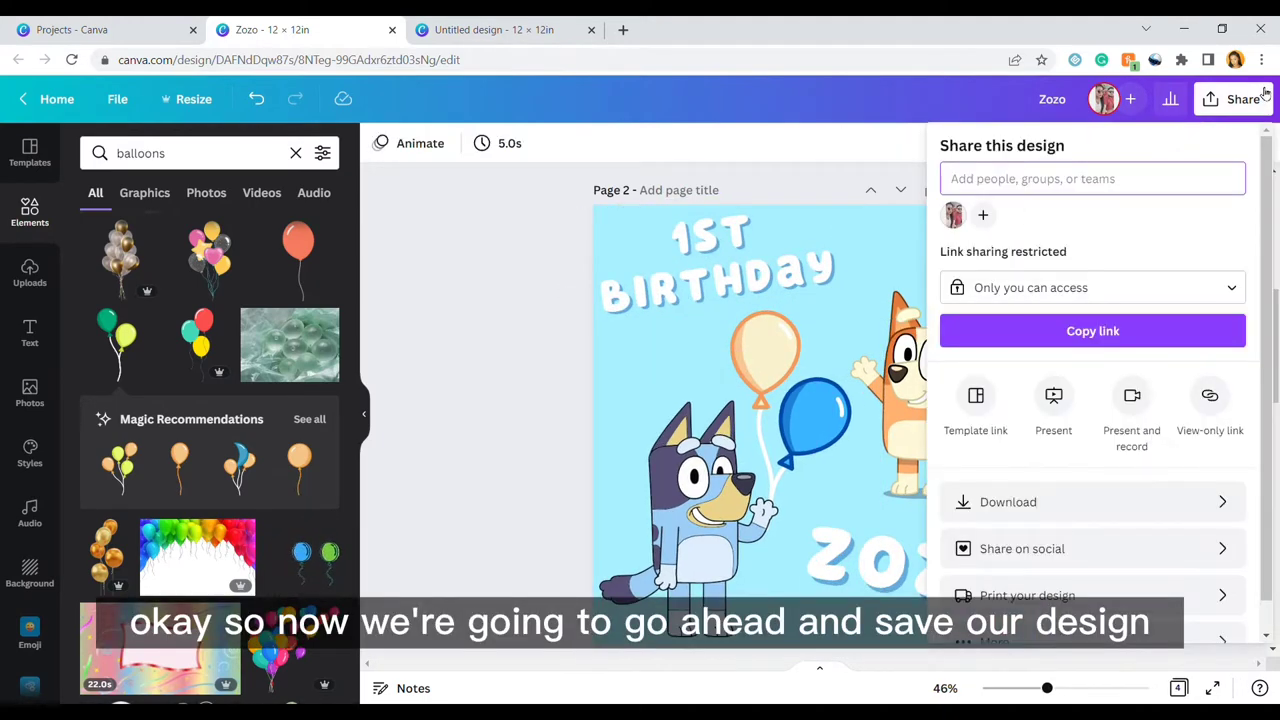
click(1114, 503)
click(1206, 408)
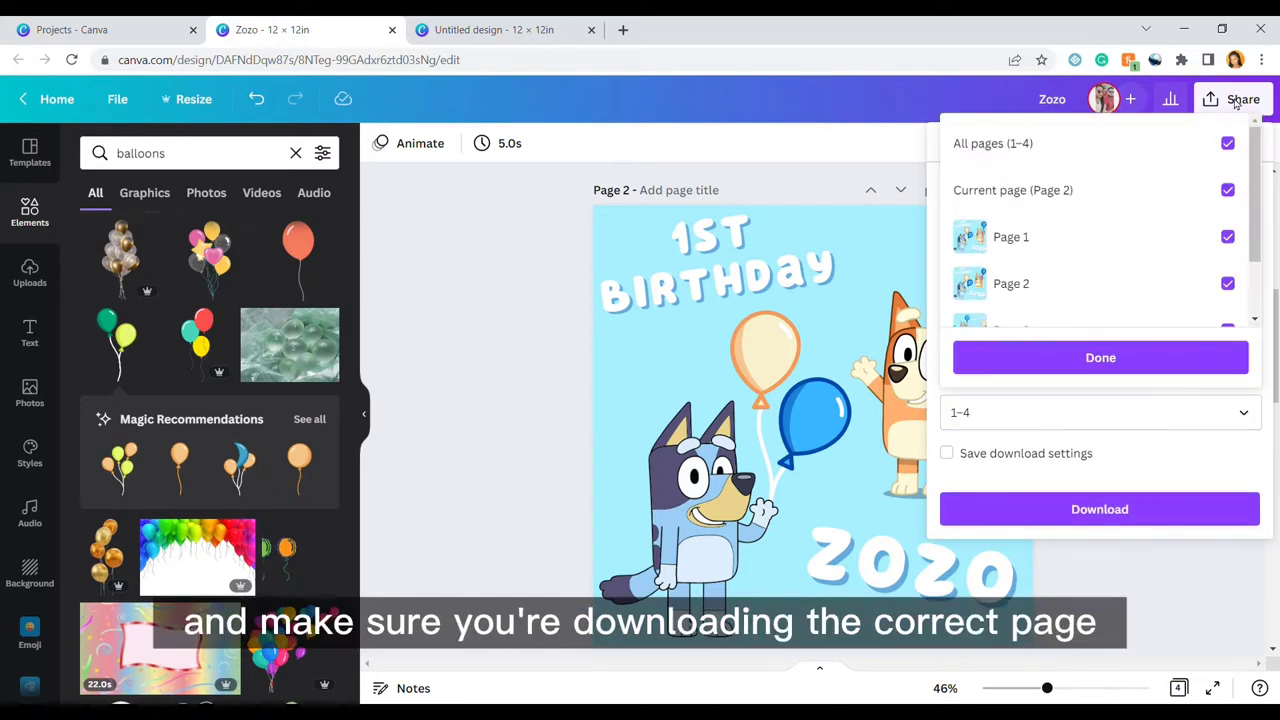
click(1228, 144)
click(1228, 283)
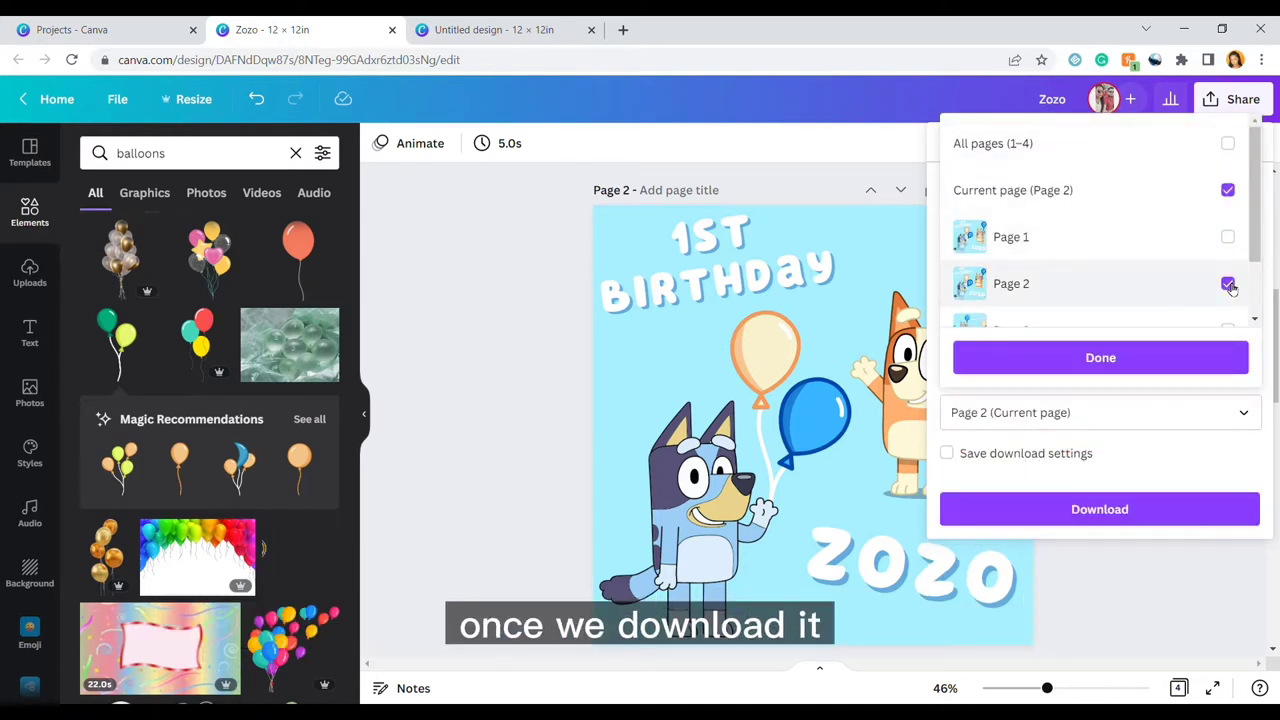
click(1149, 366)
click(1112, 509)
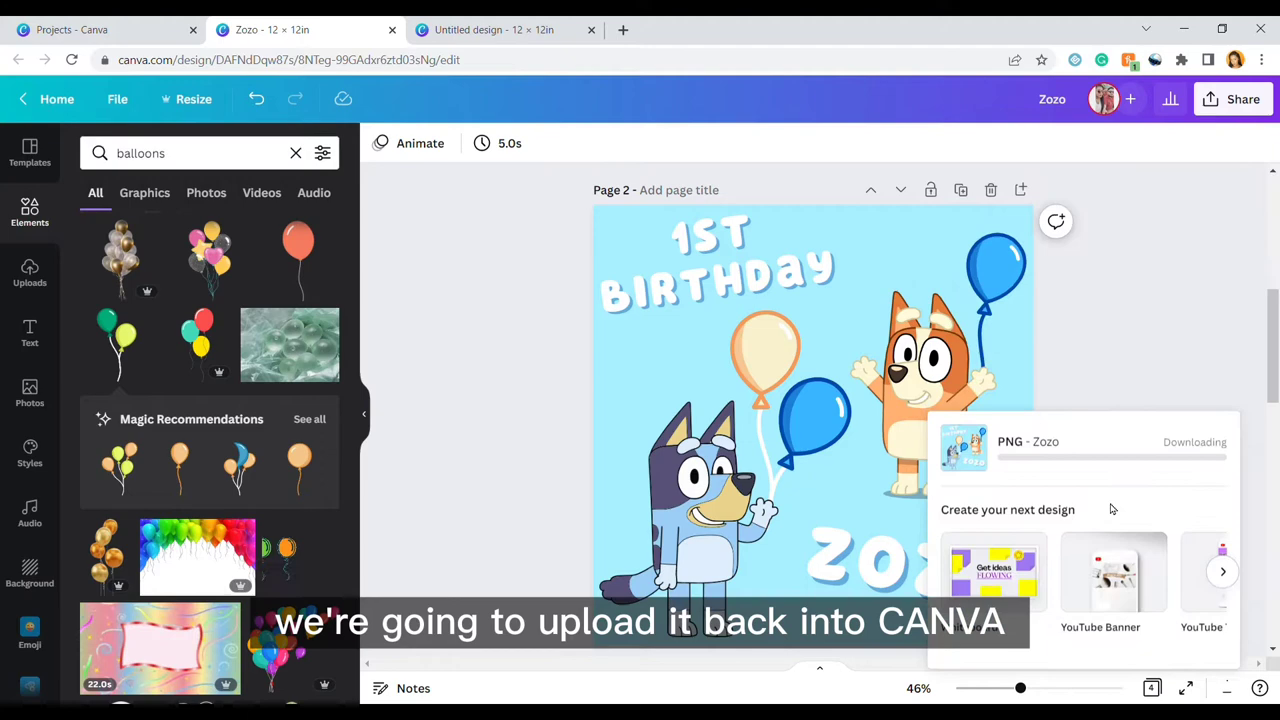
click(573, 515)
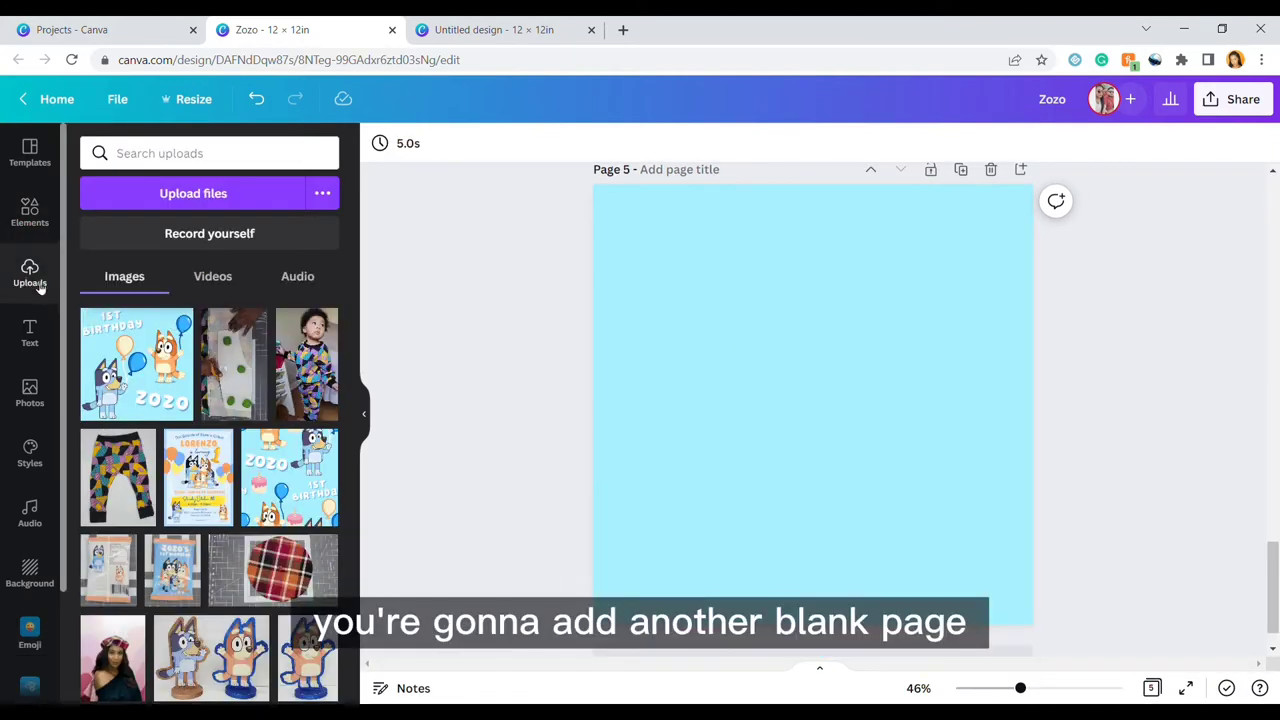
- Place the uploaded birthday image on Page 5, detach it from the background, and fill the 12 × 12 in page
click(145, 365)
drag(773, 470, 722, 410)
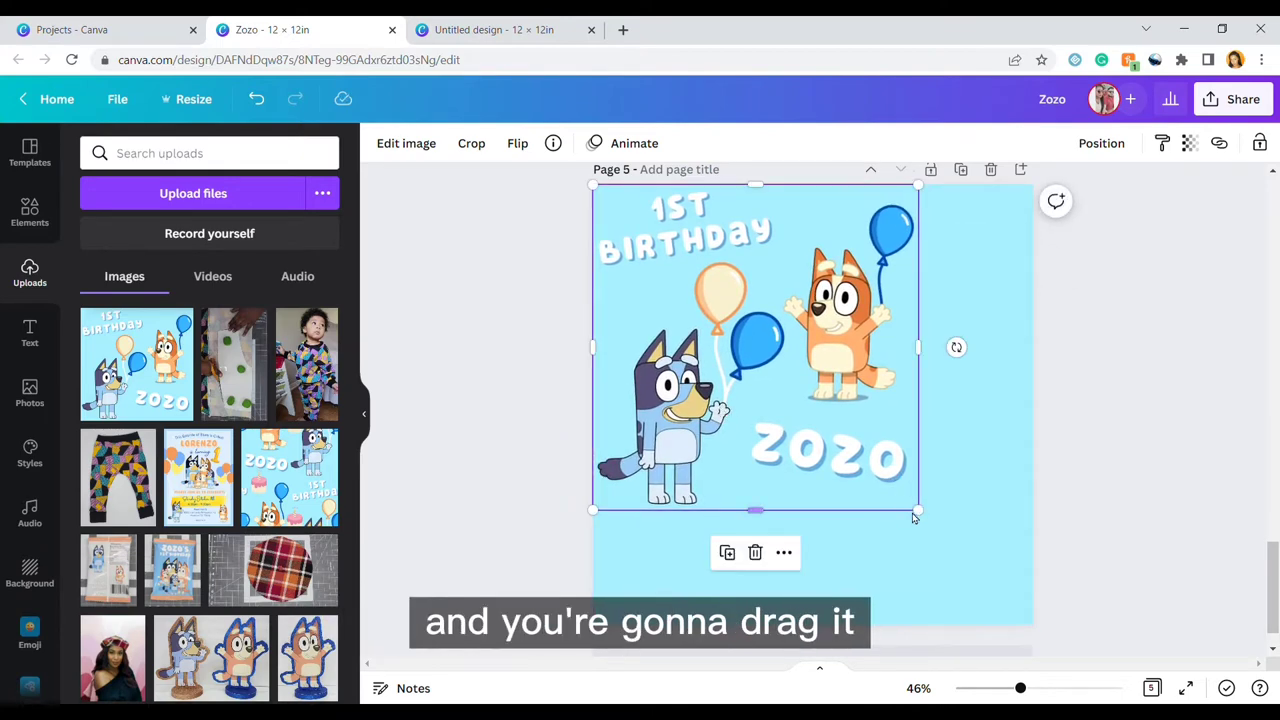
drag(913, 517, 1027, 641)
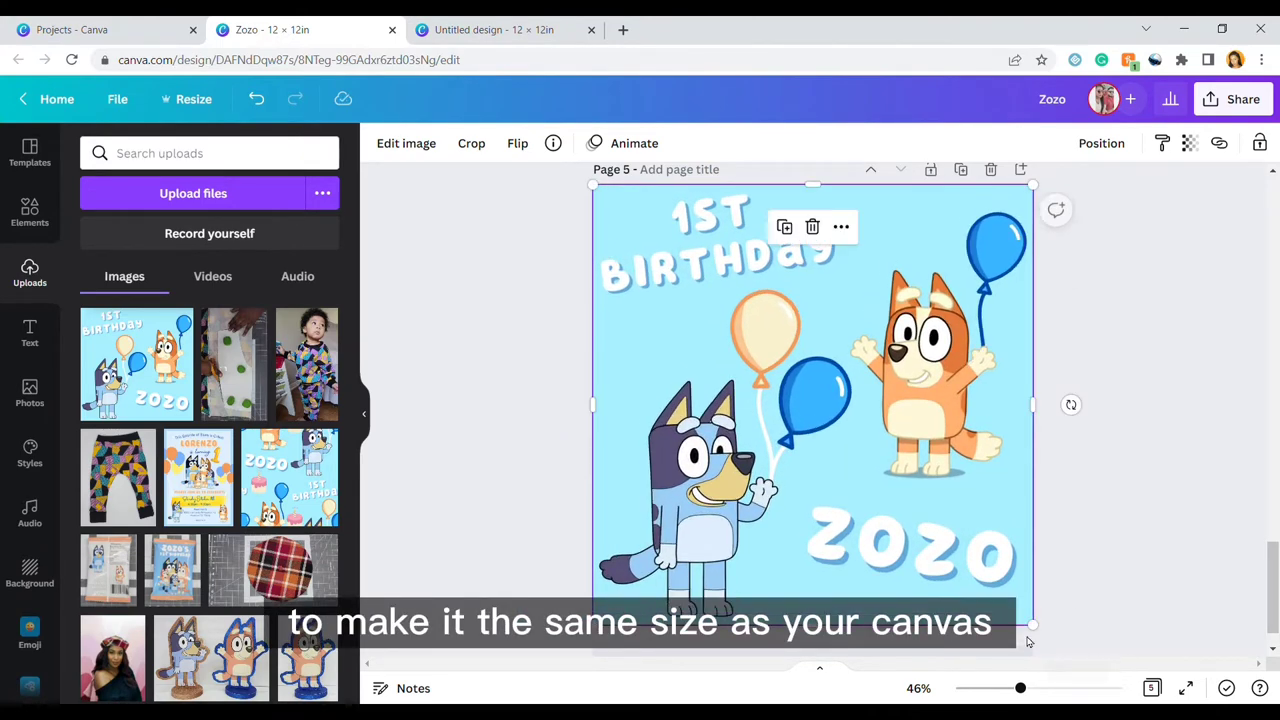
click(1163, 294)
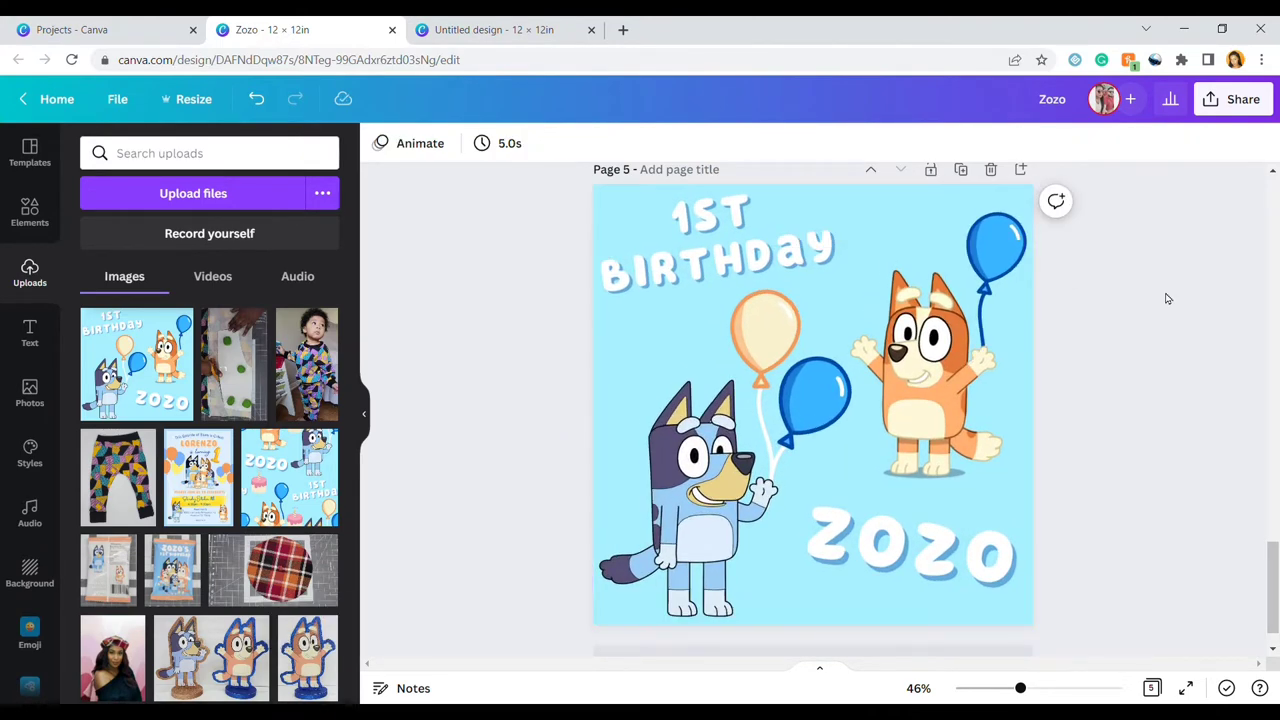
right_click(870, 374)
click(978, 644)
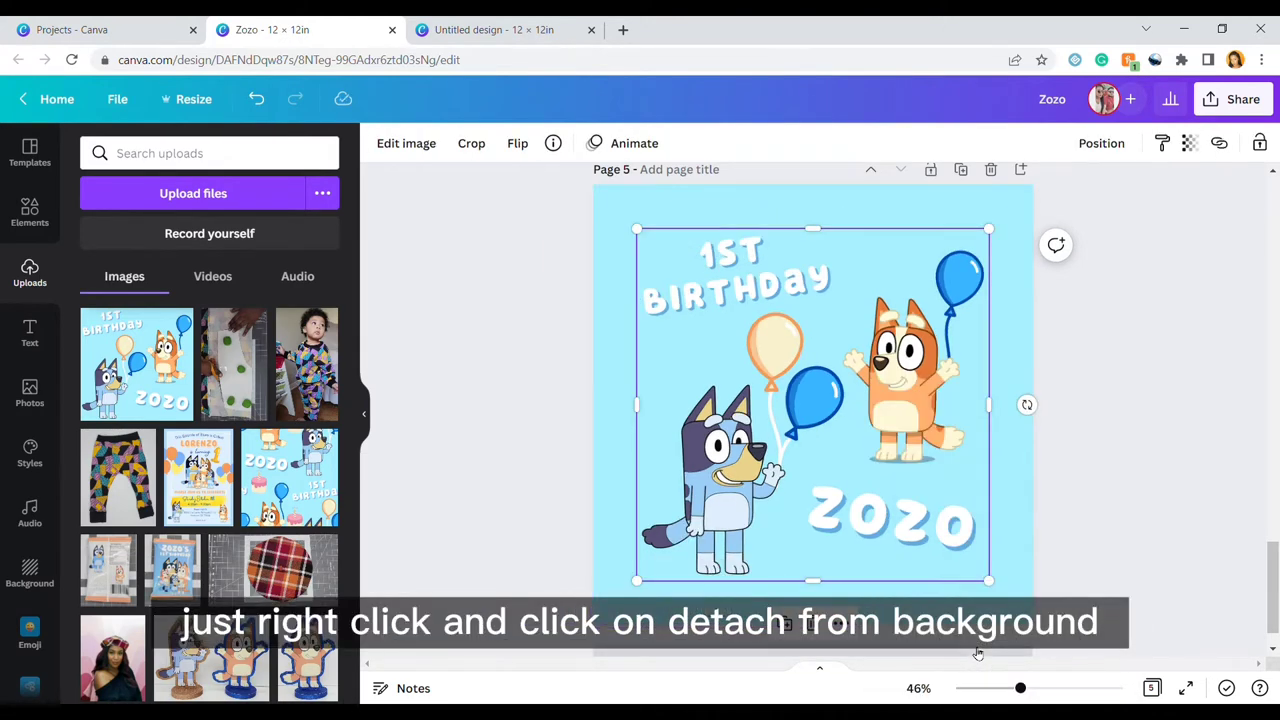
drag(793, 422, 757, 377)
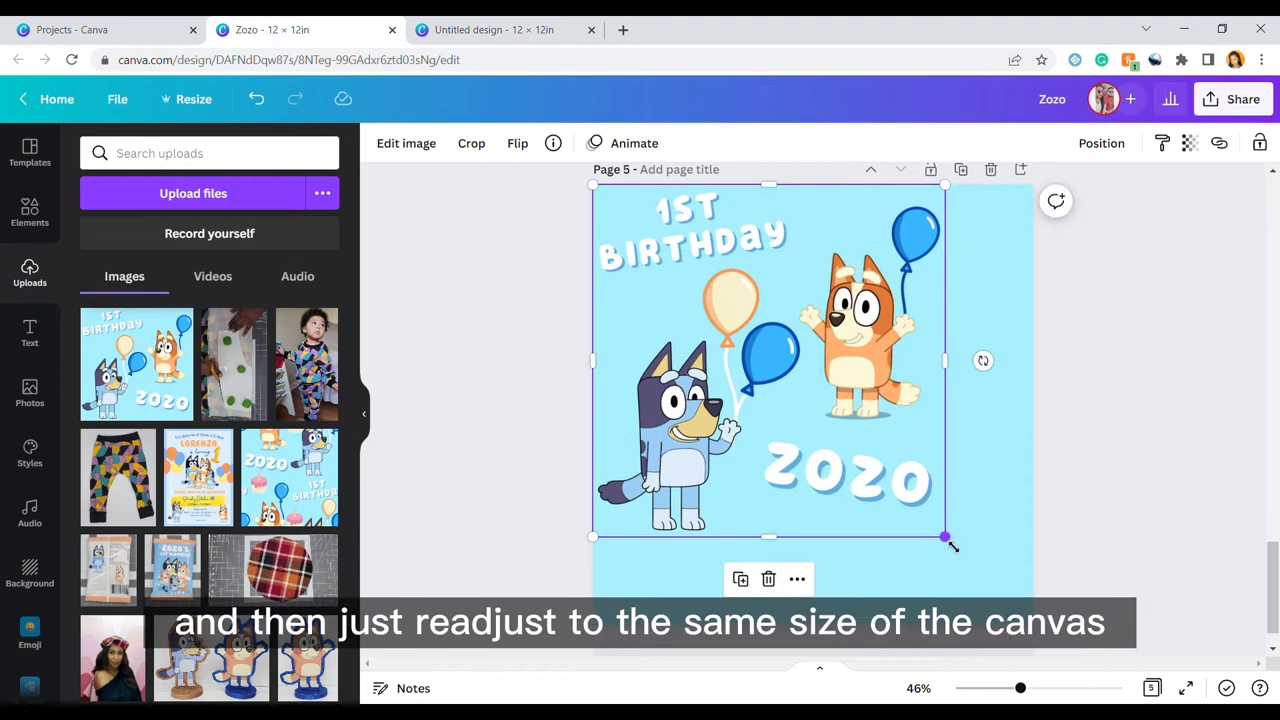
drag(948, 537, 1032, 638)
- Shift the image half off the left edge and slide a duplicate to meet it at centre
drag(910, 474, 704, 477)
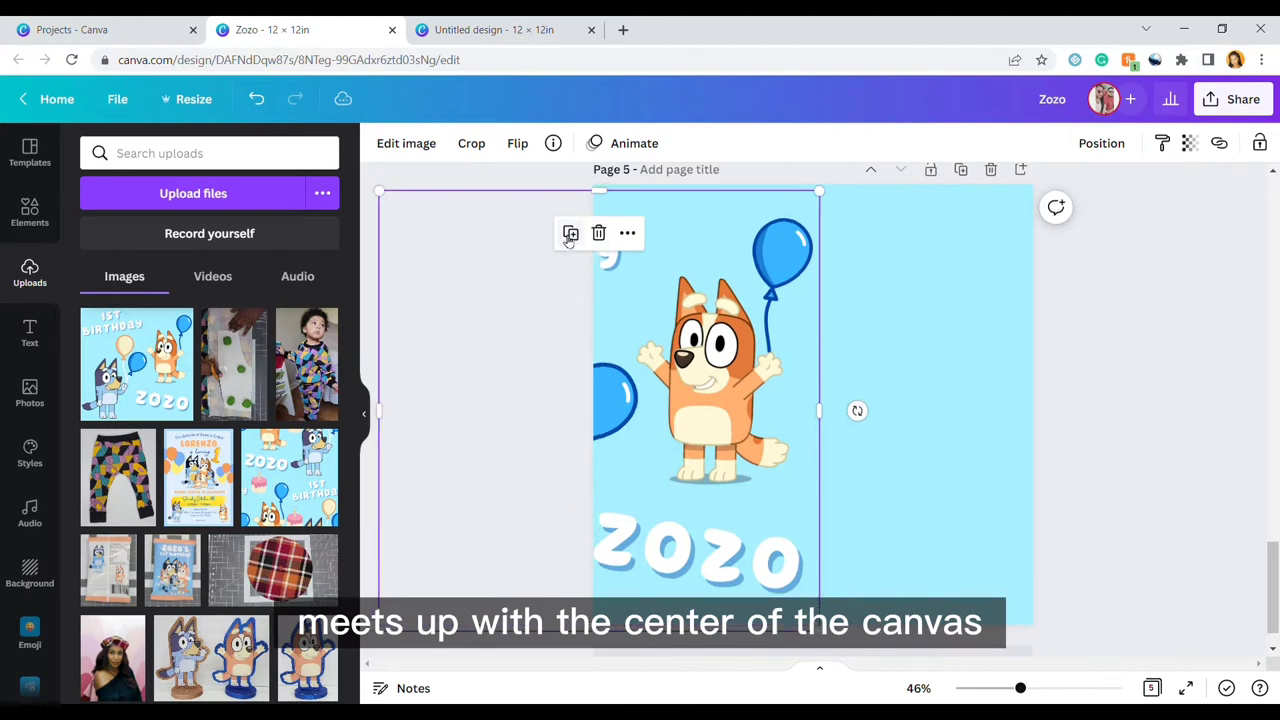
key(ctrl+d)
drag(565, 400, 1004, 395)
click(469, 503)
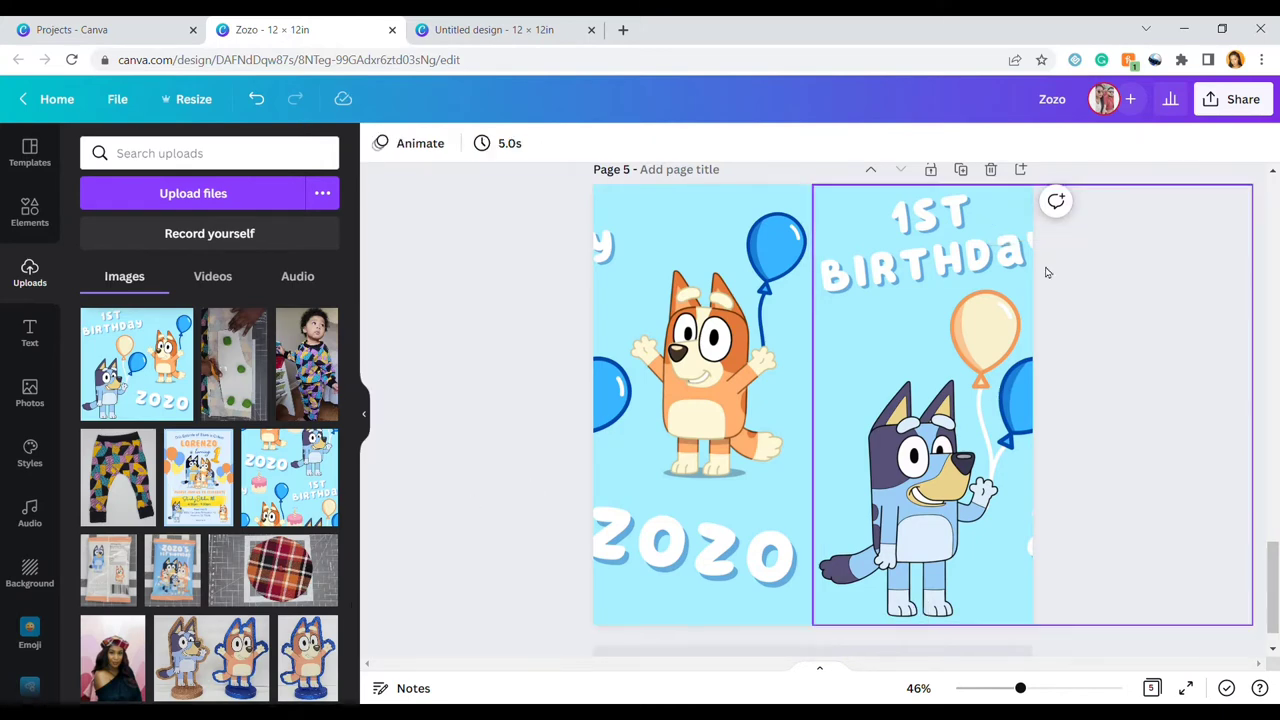
- Add a pink candle cake from a 'cake' search and centre it between the dogs
click(28, 215)
text(b)
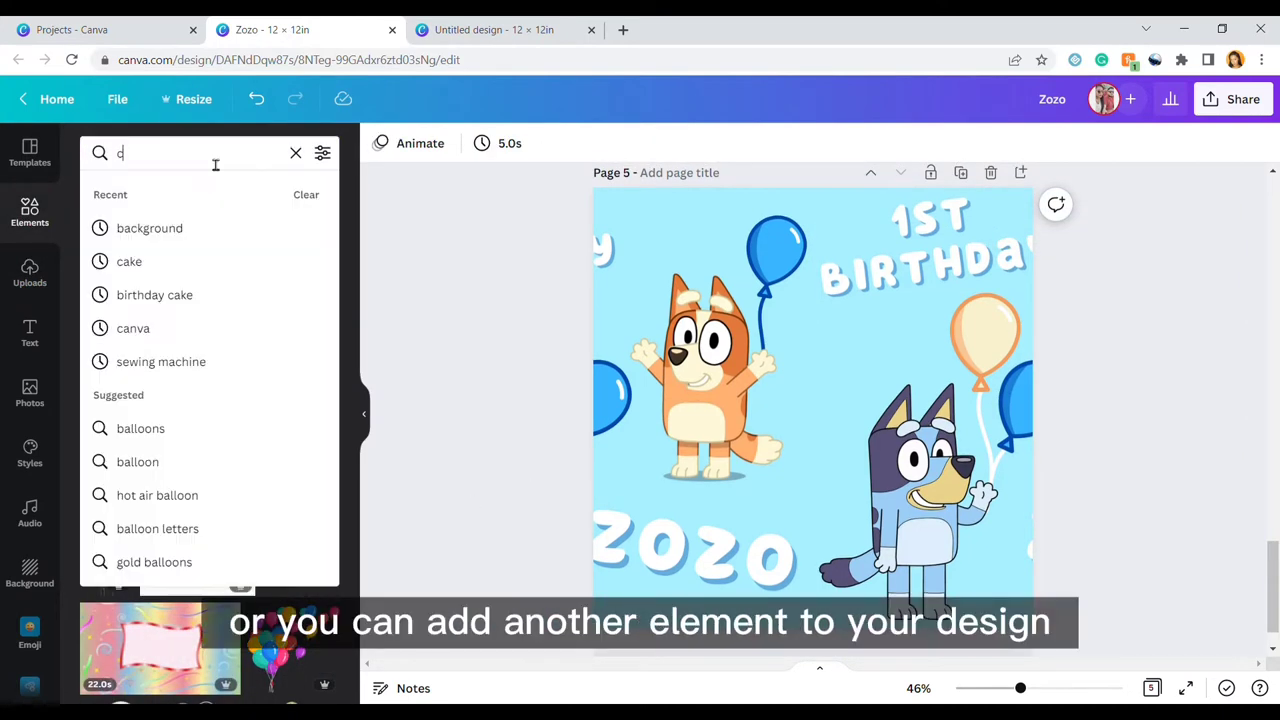
key(BackSpace)
text(c)
key(BackSpace)
text(cake)
key(Return)
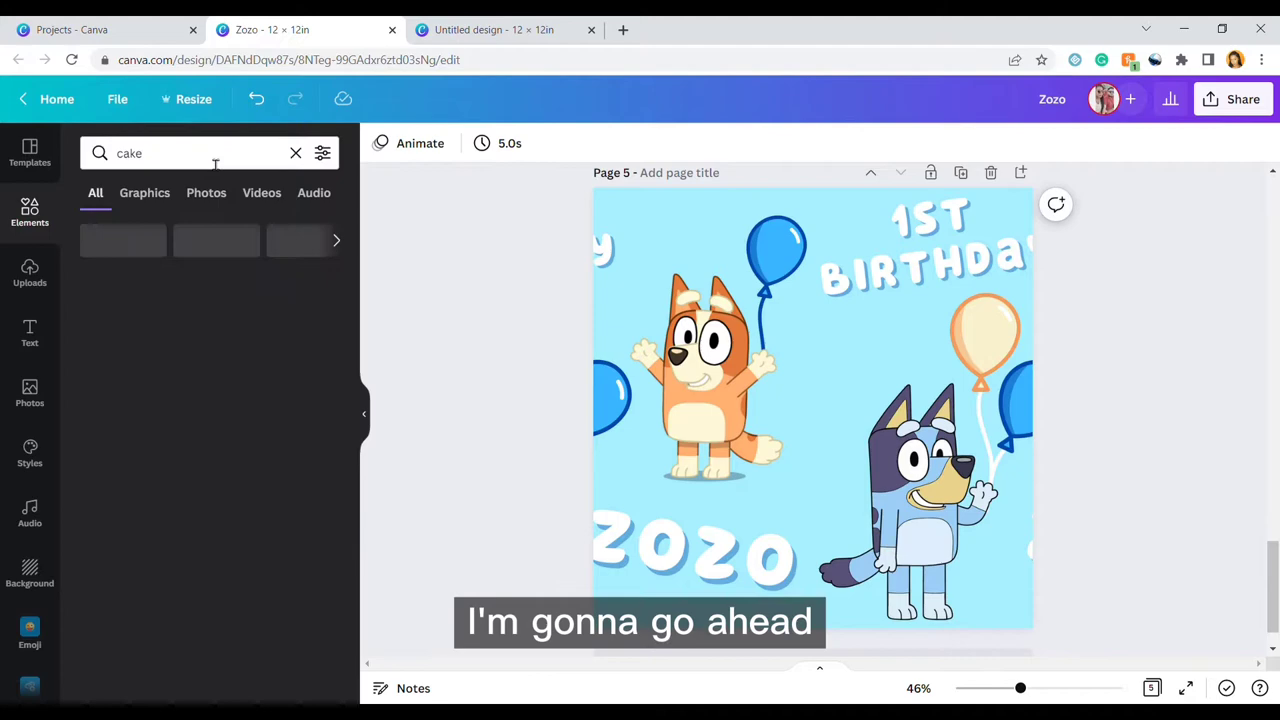
scroll(238, 474, down, 3)
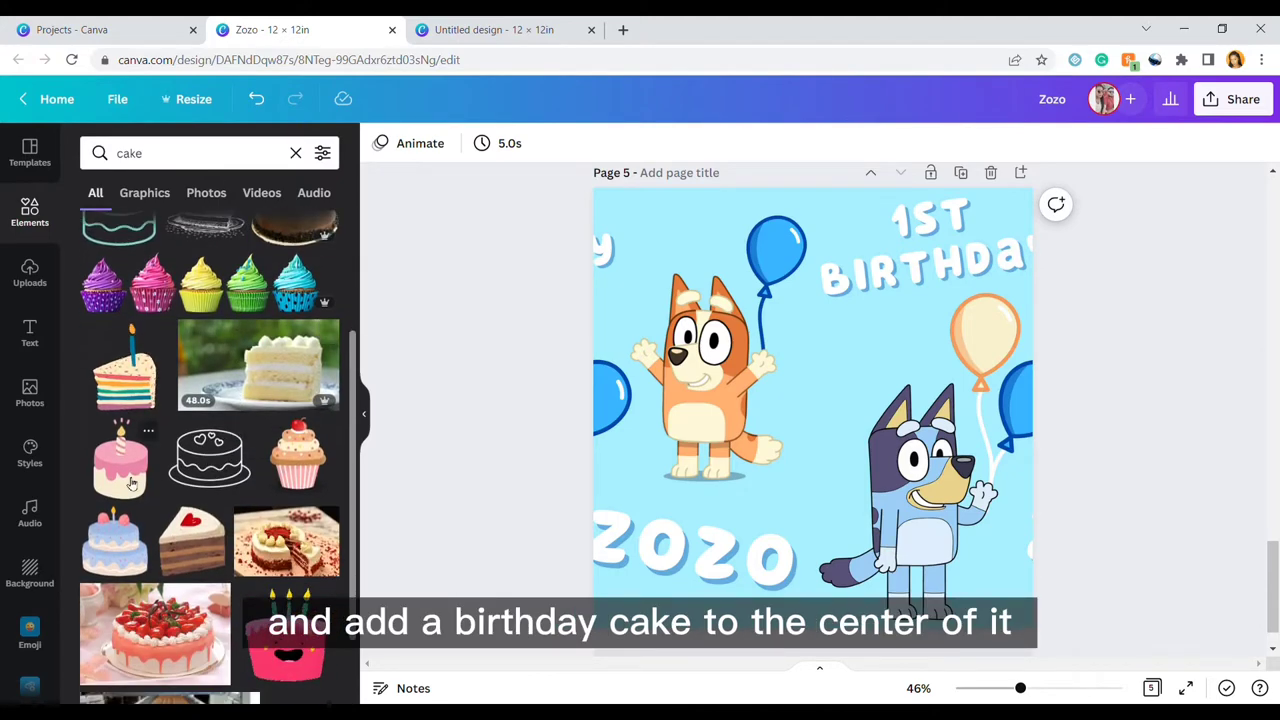
click(120, 458)
drag(838, 413, 849, 389)
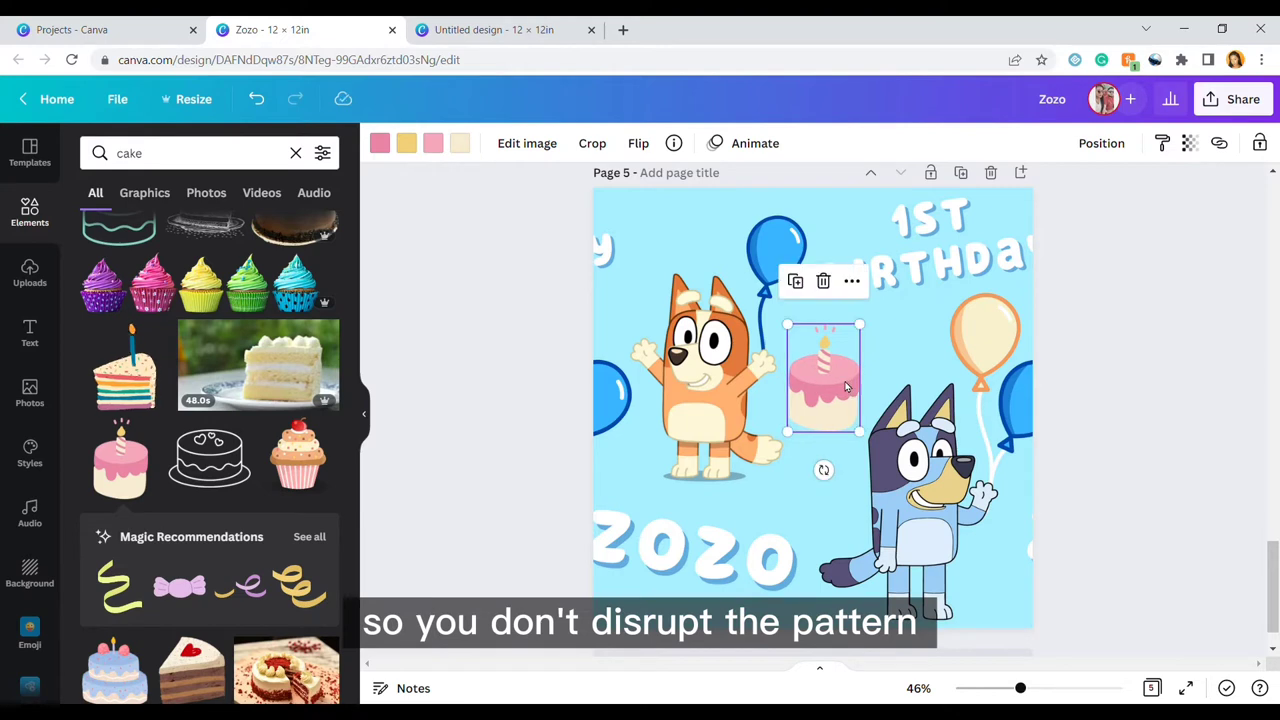
click(1151, 410)
- Download only page 5 as a PNG, Zozo (1).png
click(1250, 100)
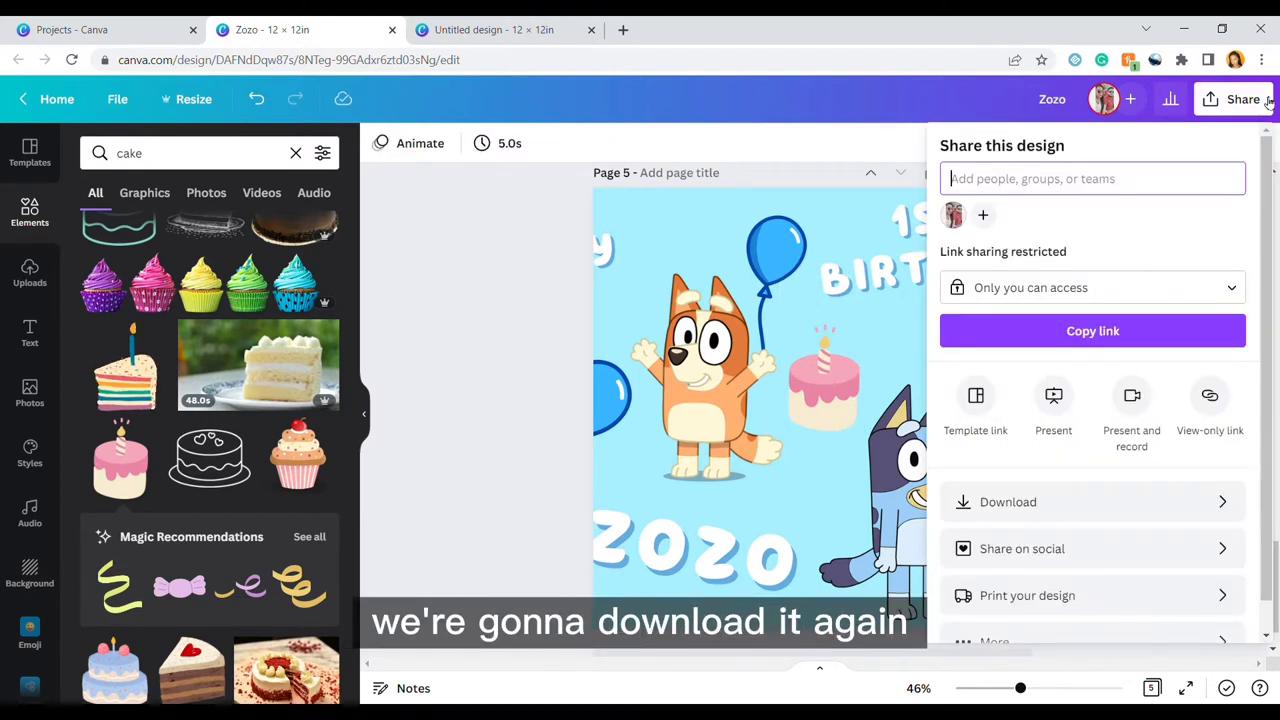
click(1128, 503)
click(1190, 413)
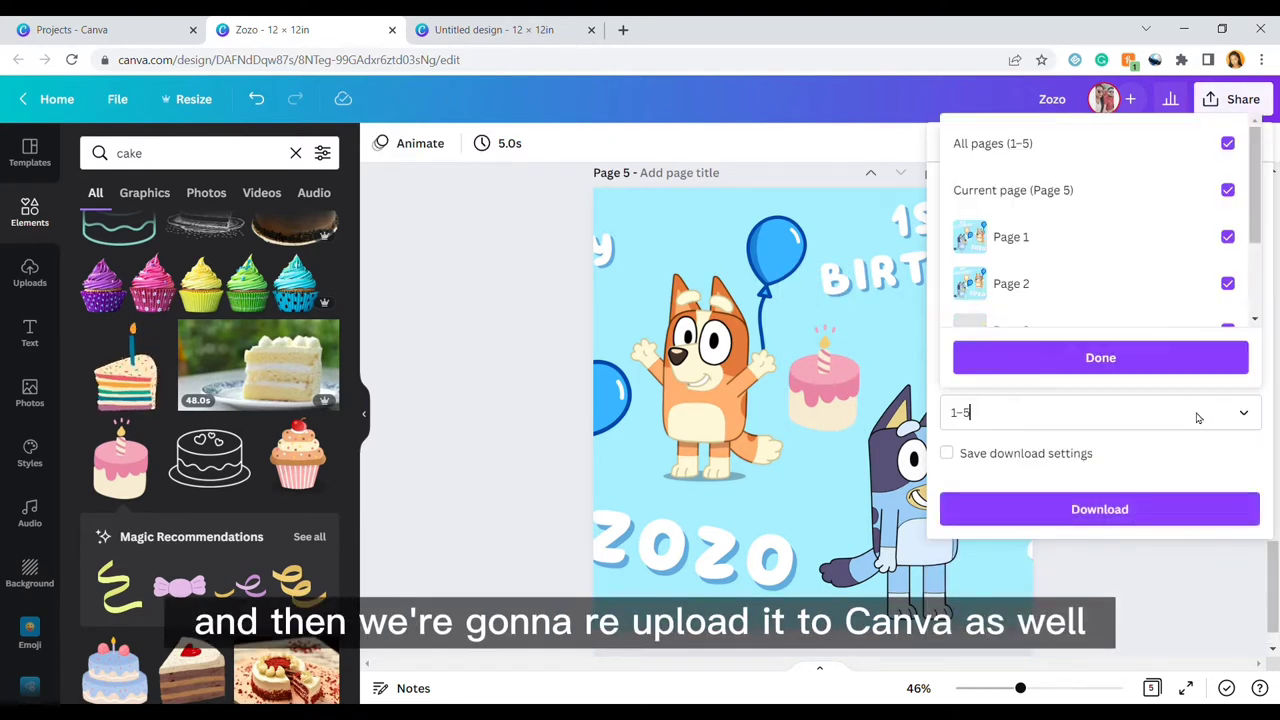
click(1228, 144)
scroll(1166, 237, down, 3)
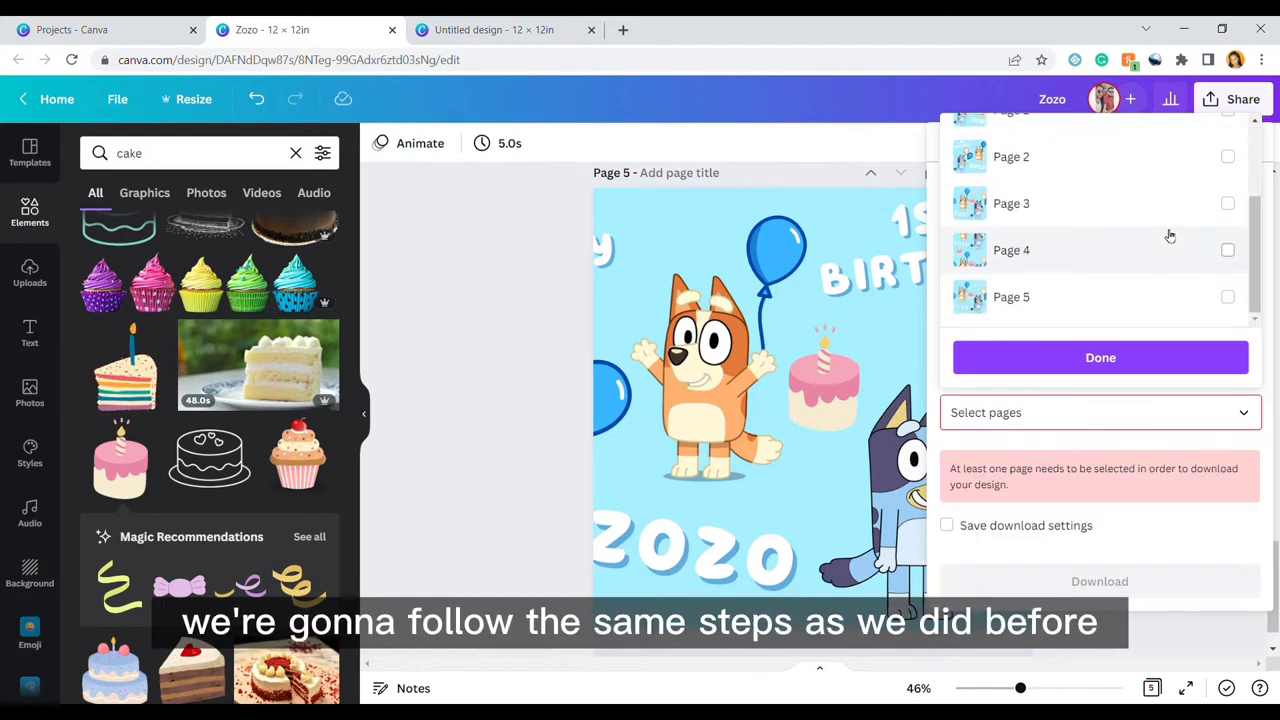
click(1228, 297)
click(1100, 357)
click(1165, 510)
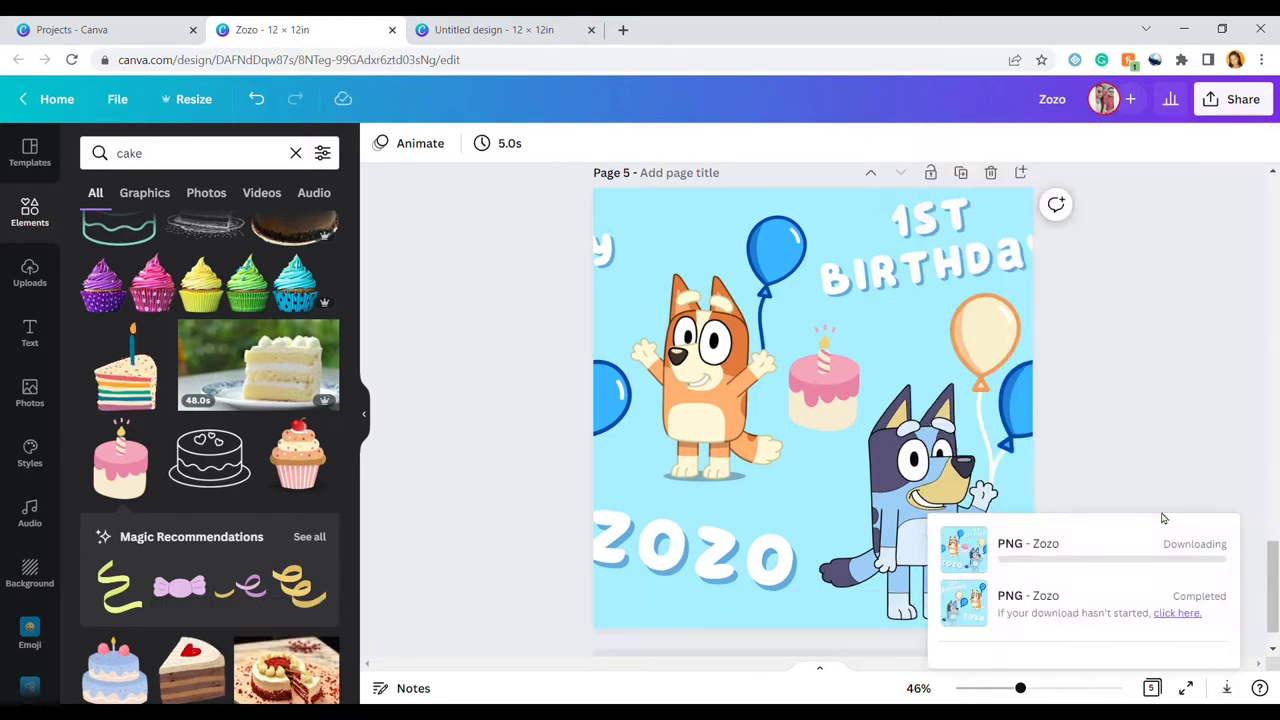
- Add page 6 with the uploaded cake image enlarged to cover it, shifted down to the page centre
click(963, 566)
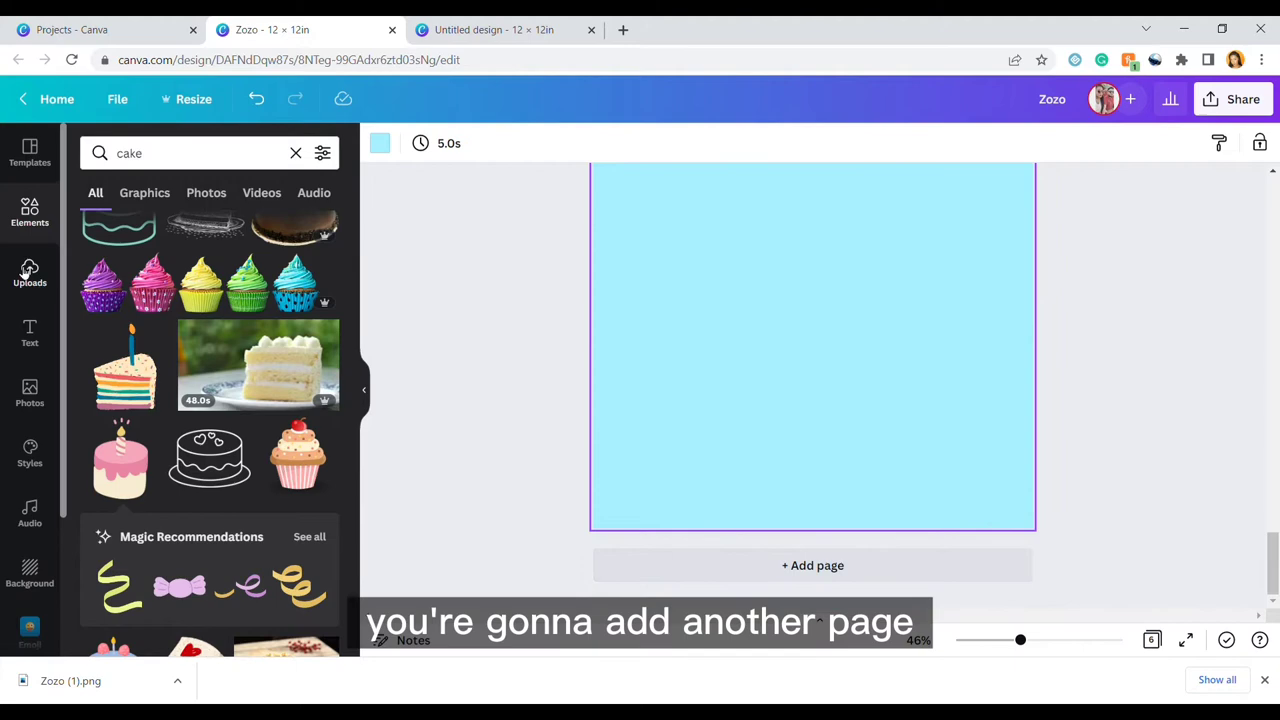
click(27, 272)
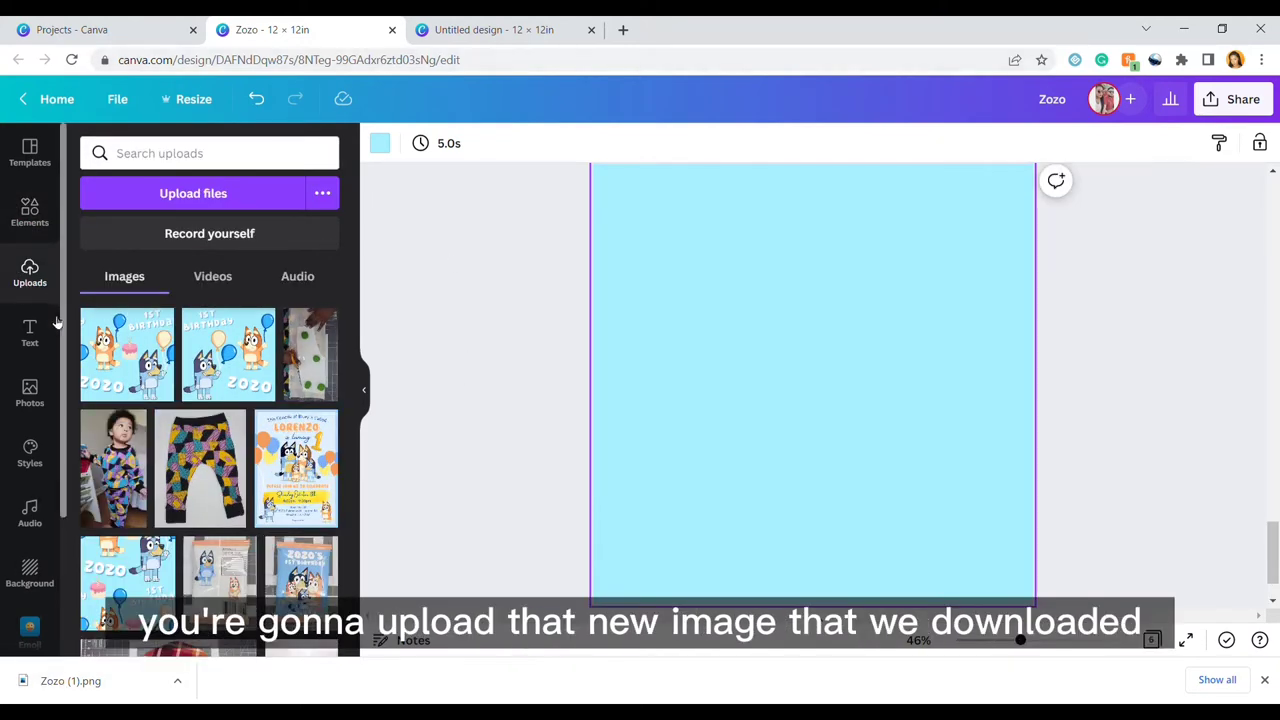
click(140, 370)
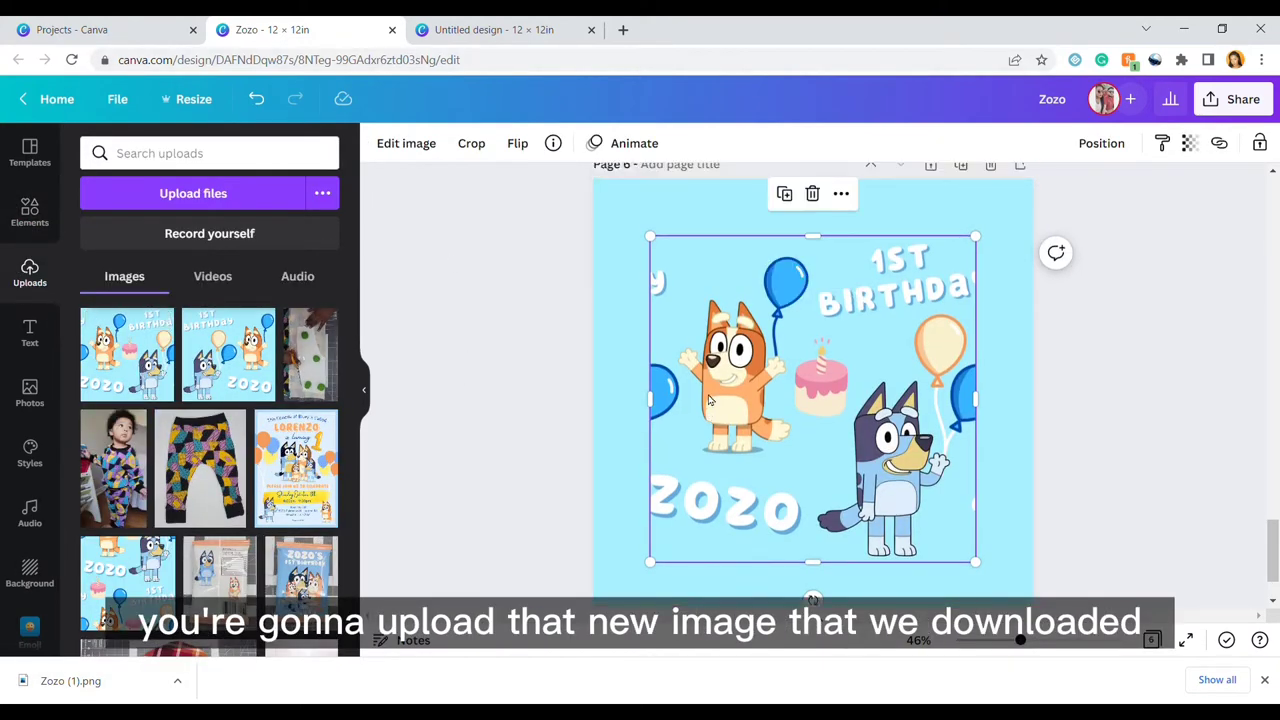
drag(709, 400, 730, 345)
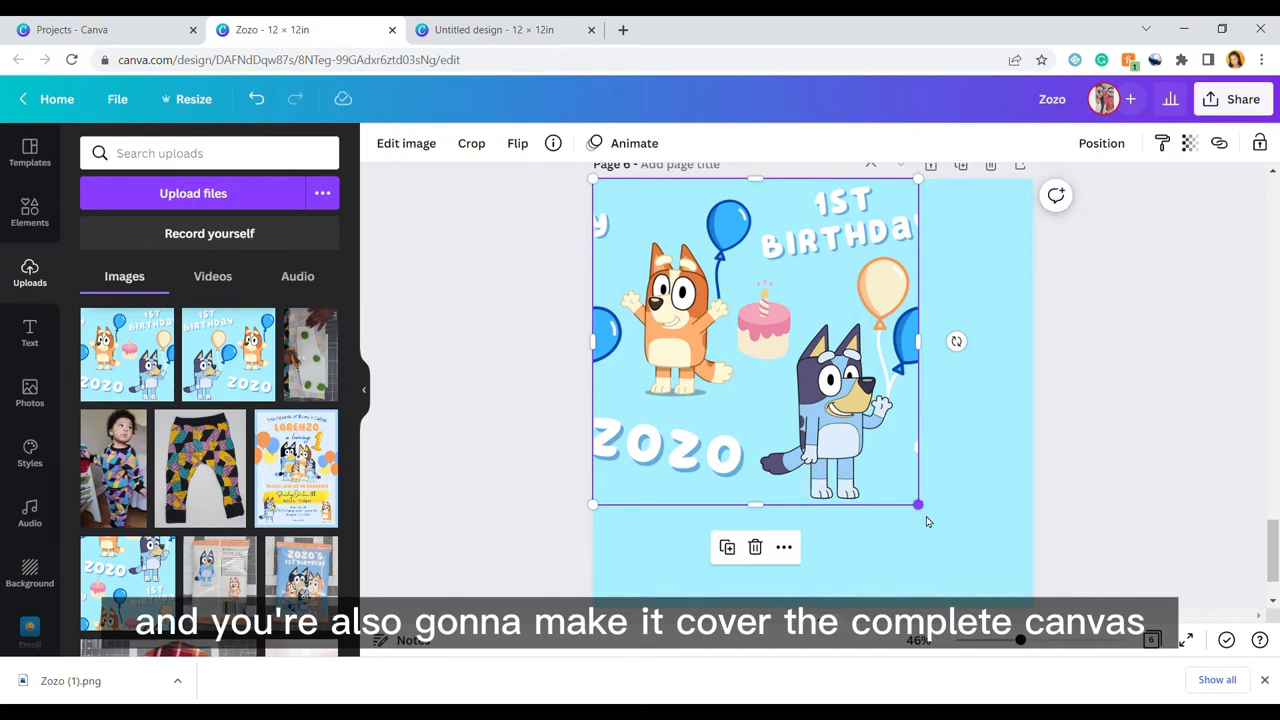
drag(918, 505, 1033, 600)
scroll(1089, 534, down, 1)
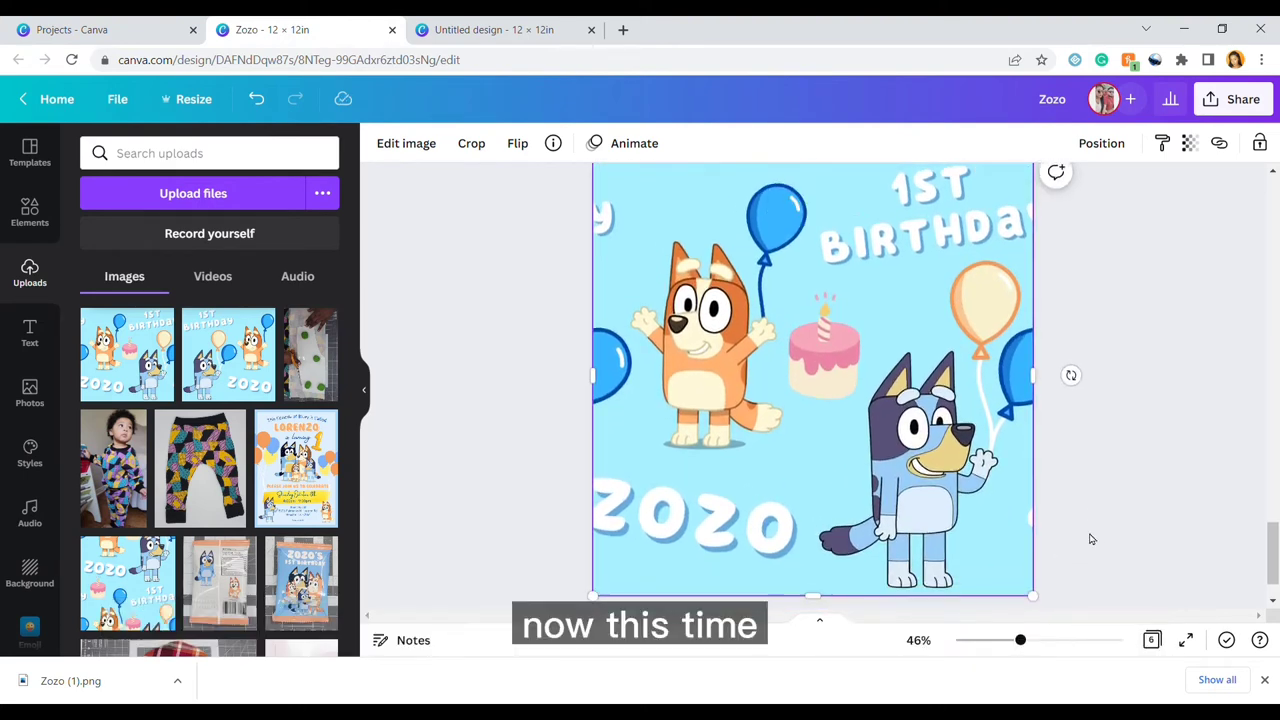
drag(889, 429, 889, 614)
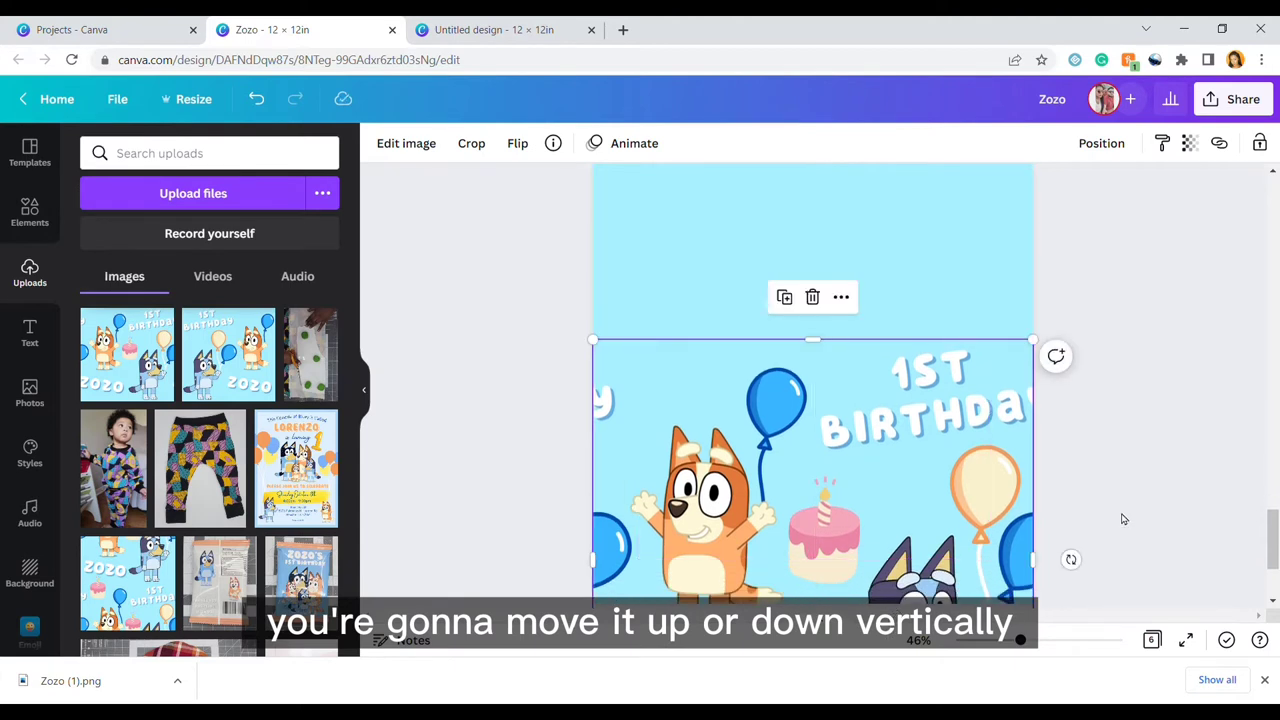
click(1125, 520)
- Duplicate the cake image and move the copy up so it sits directly above the original
click(783, 428)
click(788, 300)
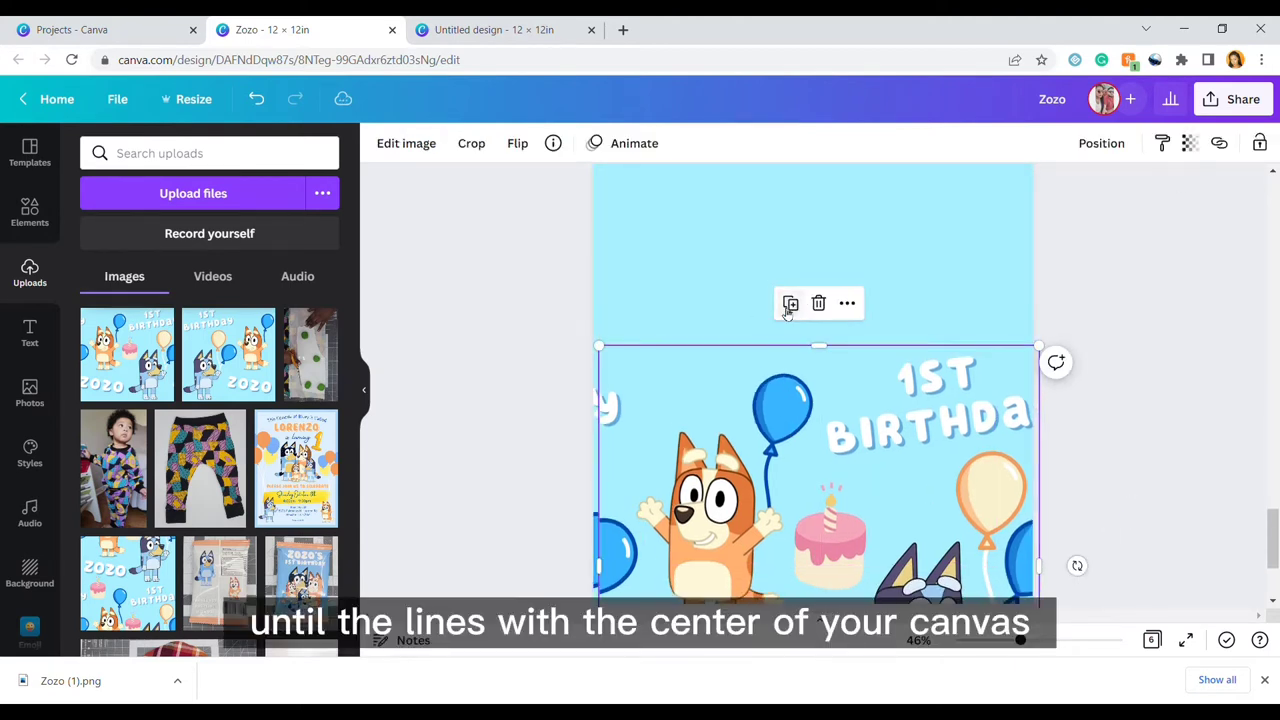
scroll(899, 519, up, 1)
drag(899, 519, 866, 212)
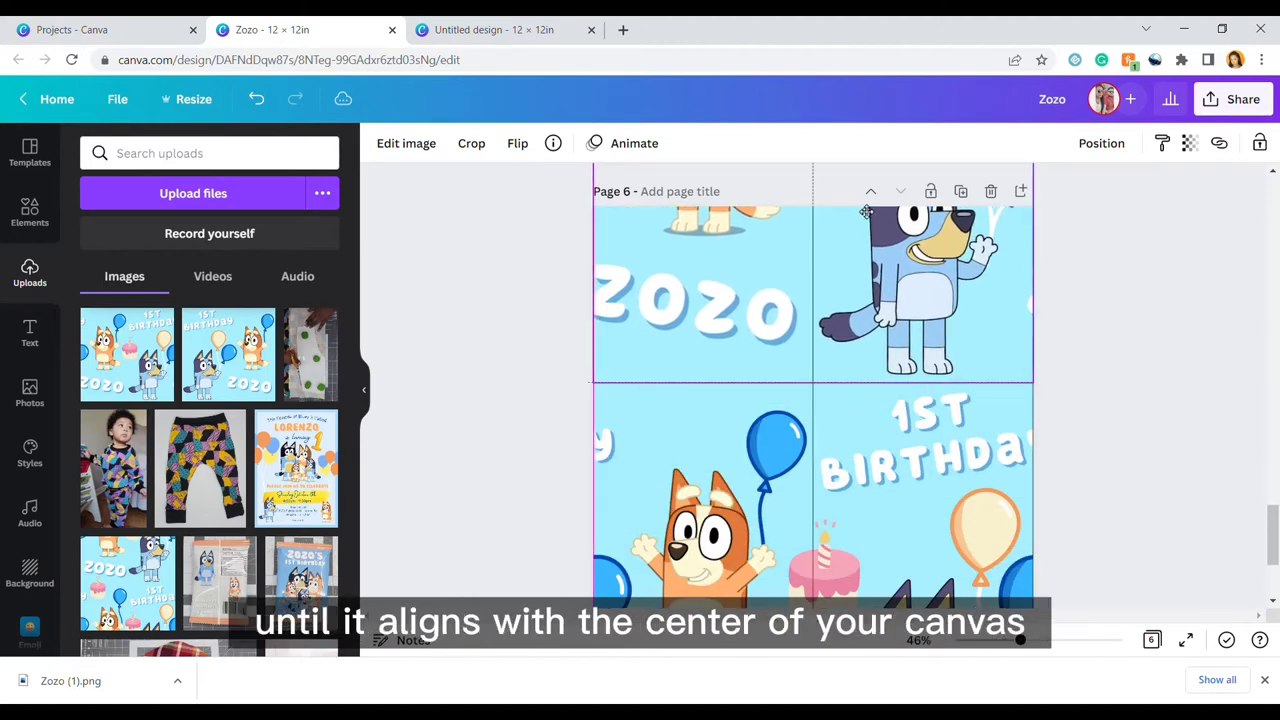
click(476, 406)
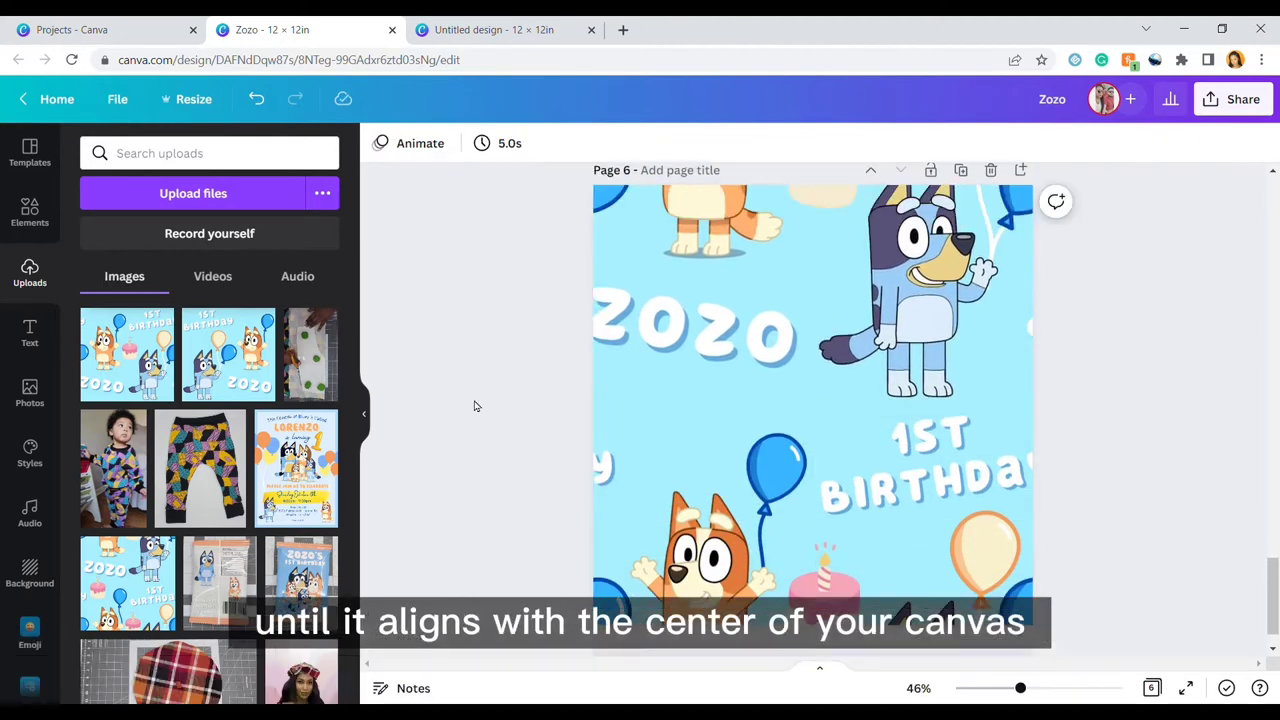
click(36, 220)
- Add another pink candle cake in the empty gap left of centre on page 6
click(118, 462)
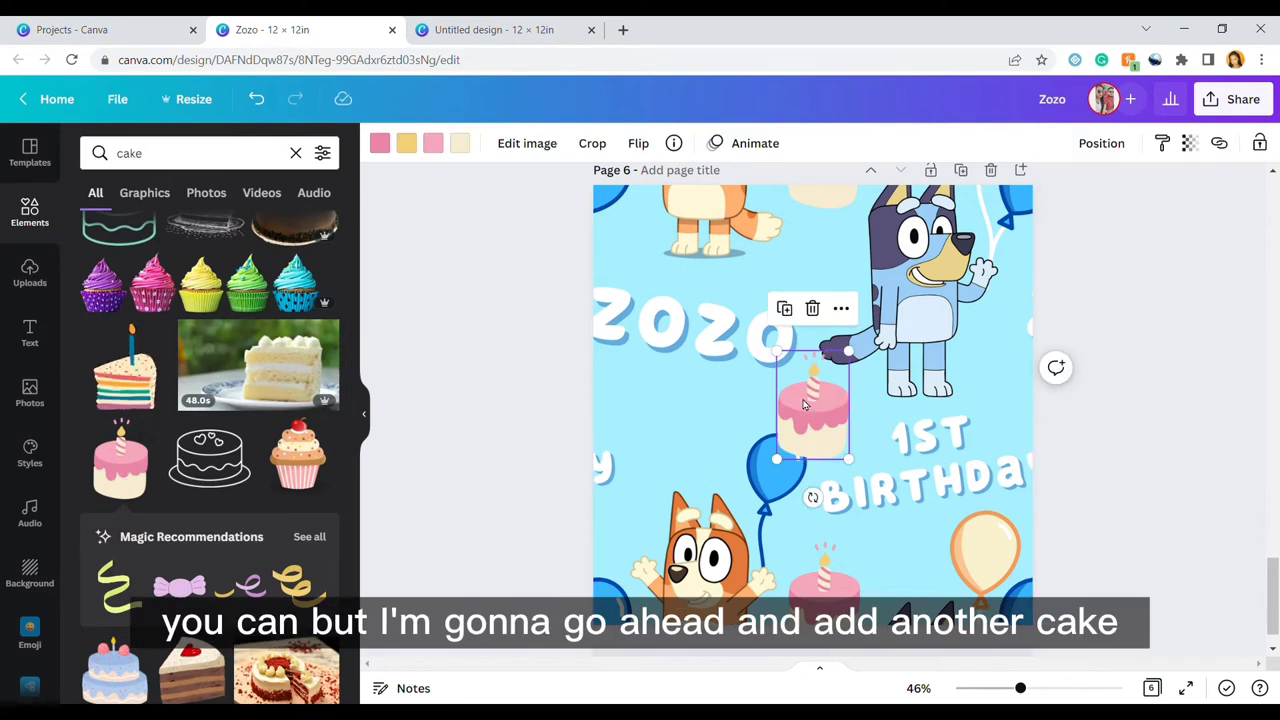
drag(805, 403, 710, 406)
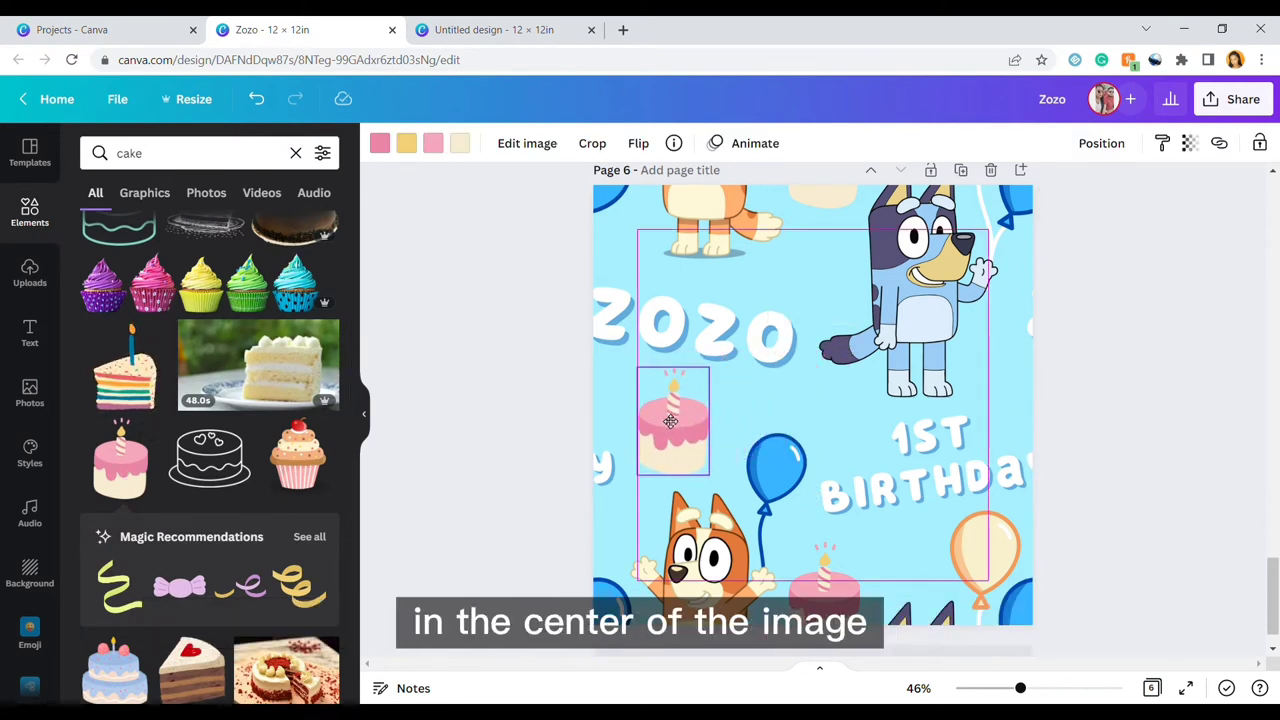
key(Escape)
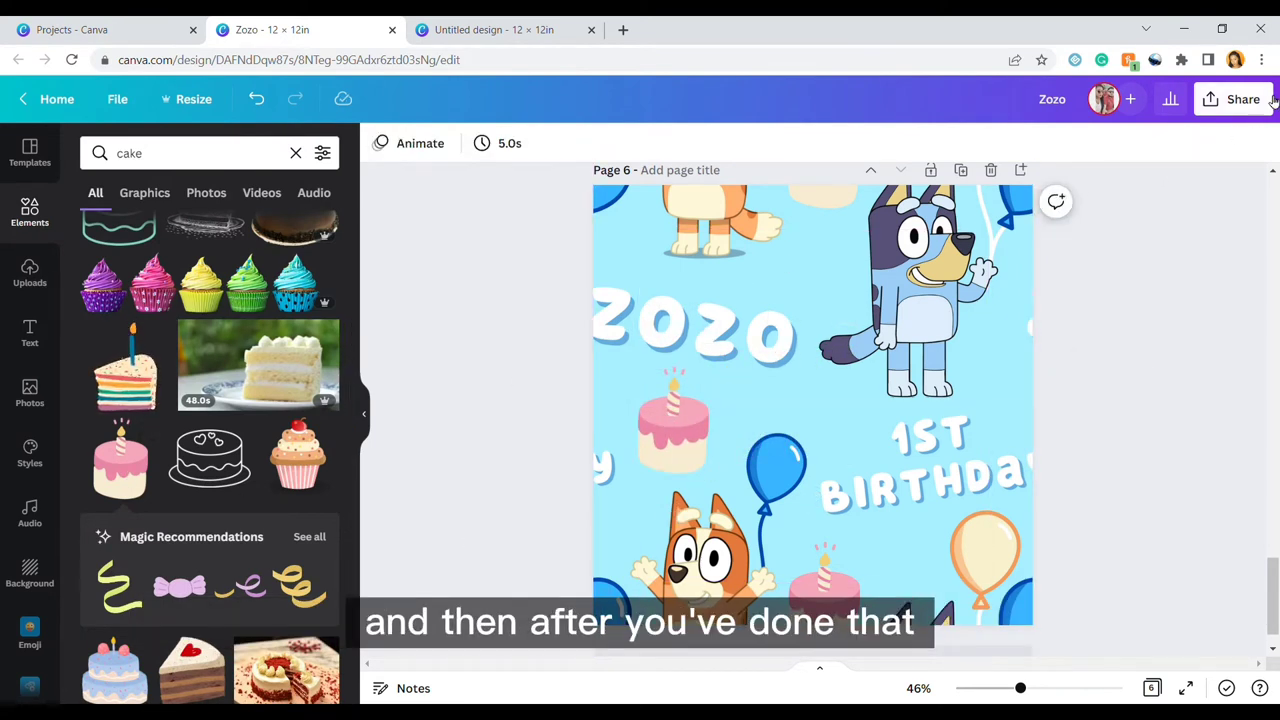
- Download only page 6 as a PNG
click(1272, 101)
click(1108, 497)
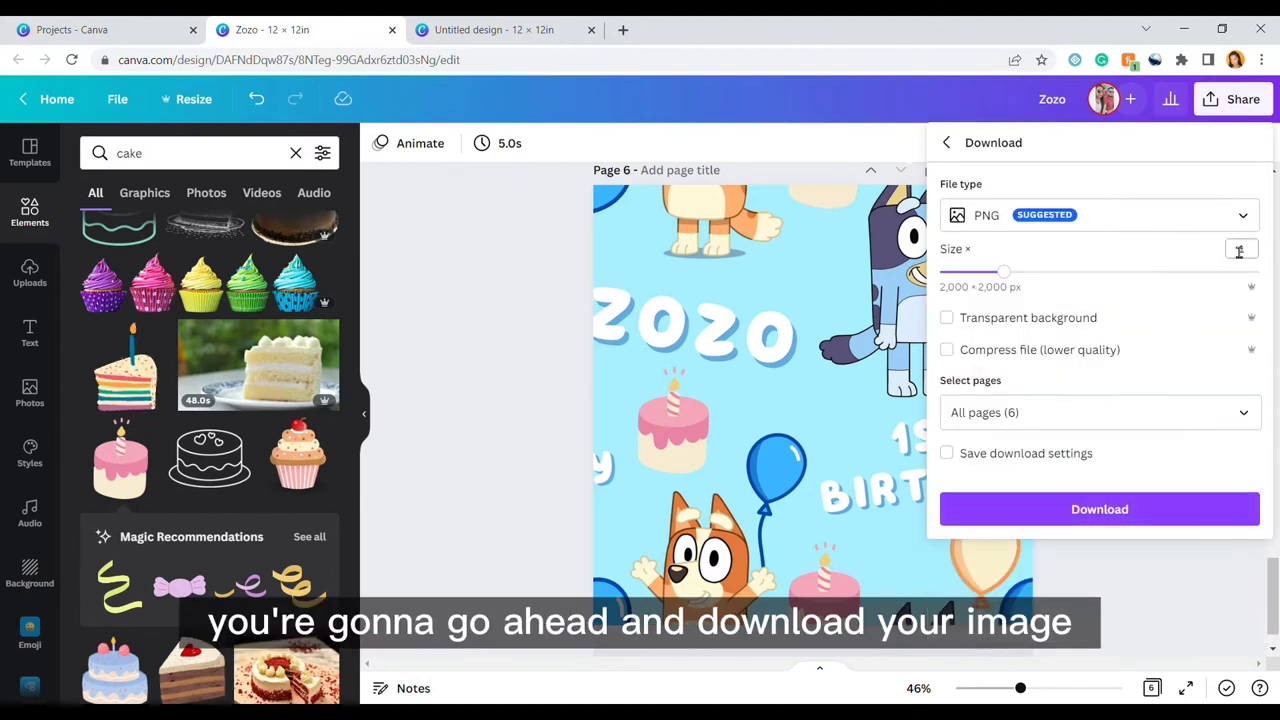
click(1214, 415)
click(1226, 140)
scroll(1175, 292, down, 2)
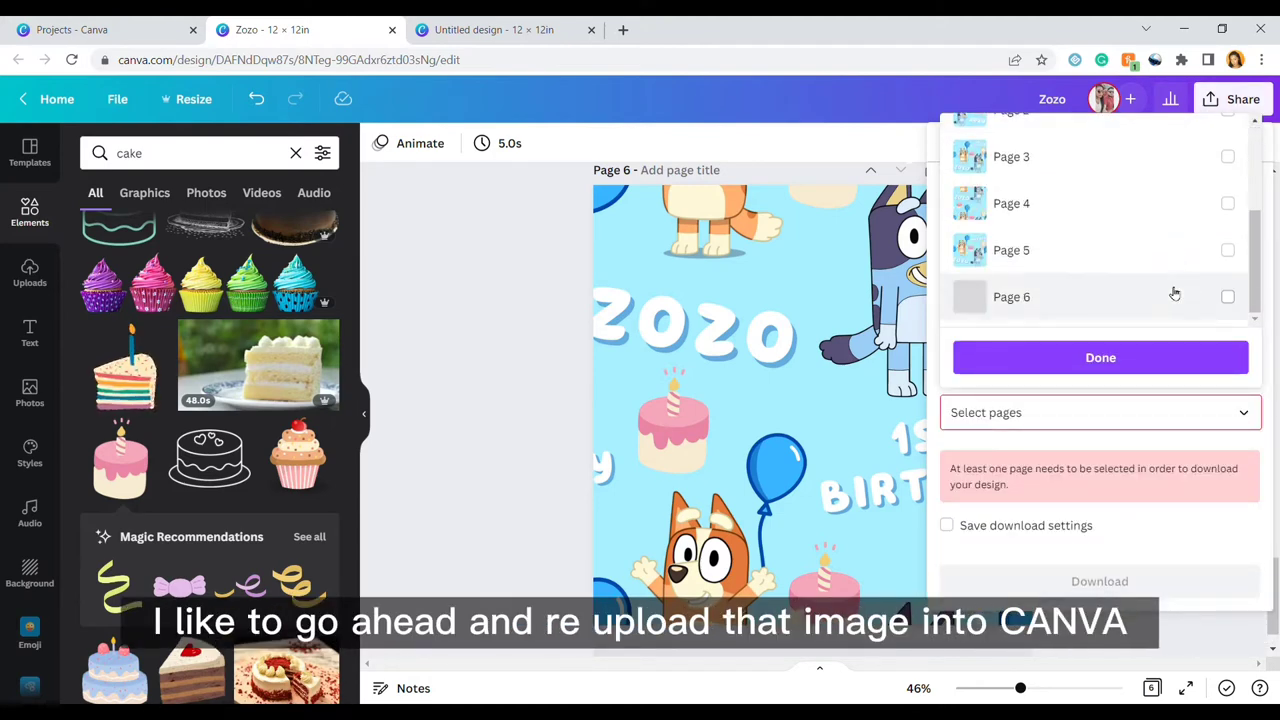
click(1228, 298)
click(1191, 362)
click(1158, 515)
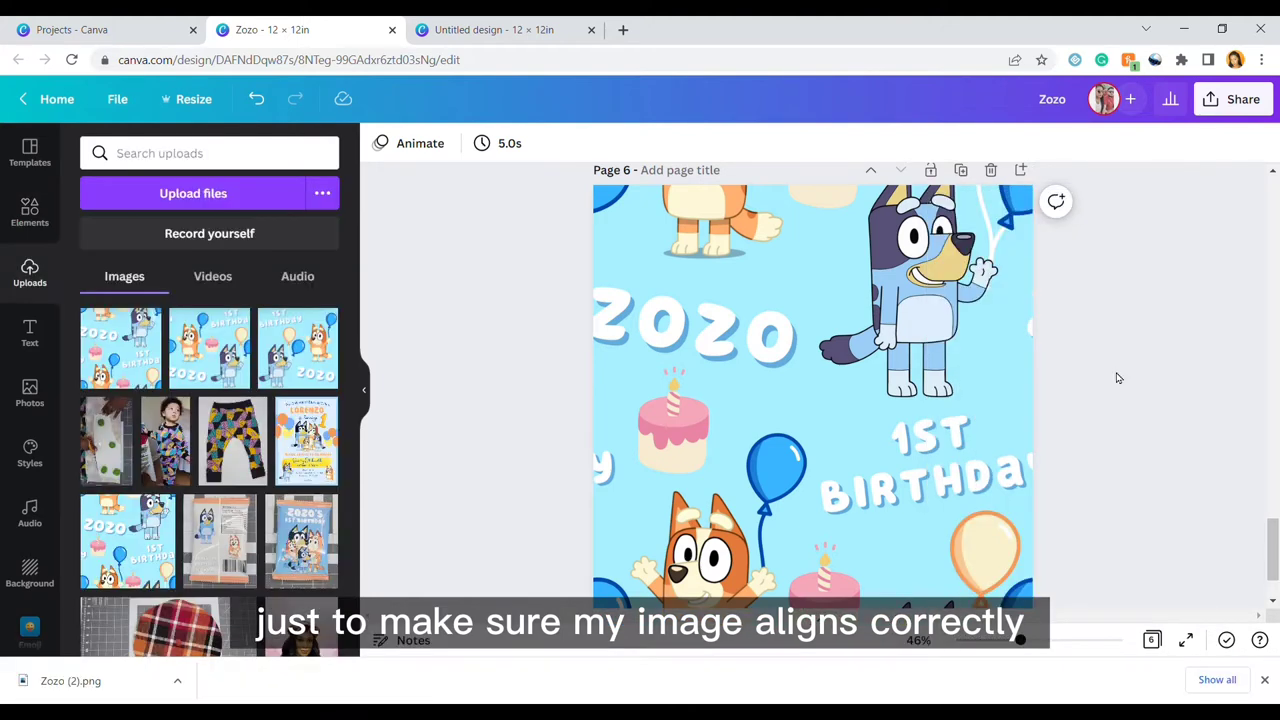
scroll(1118, 378, down, 2)
- Add page 7 and place the new pattern image at its top-left, shrunk to a quarter of the page
click(1005, 566)
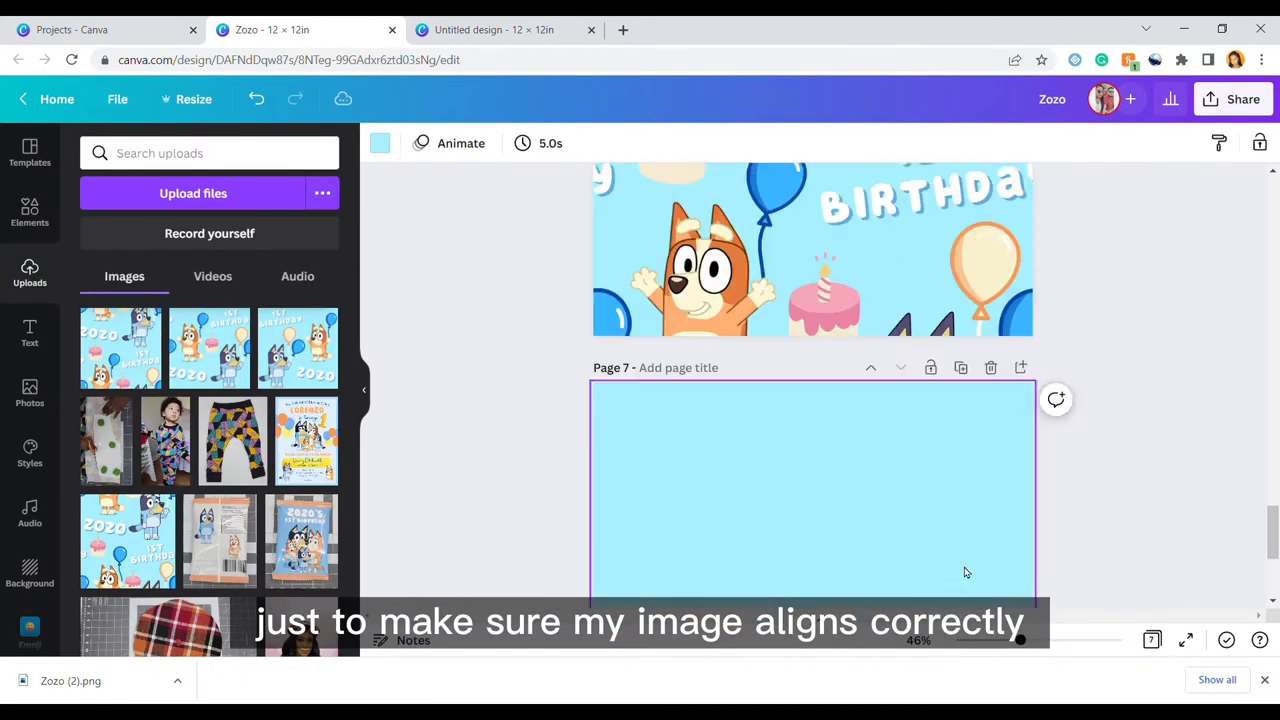
click(1264, 680)
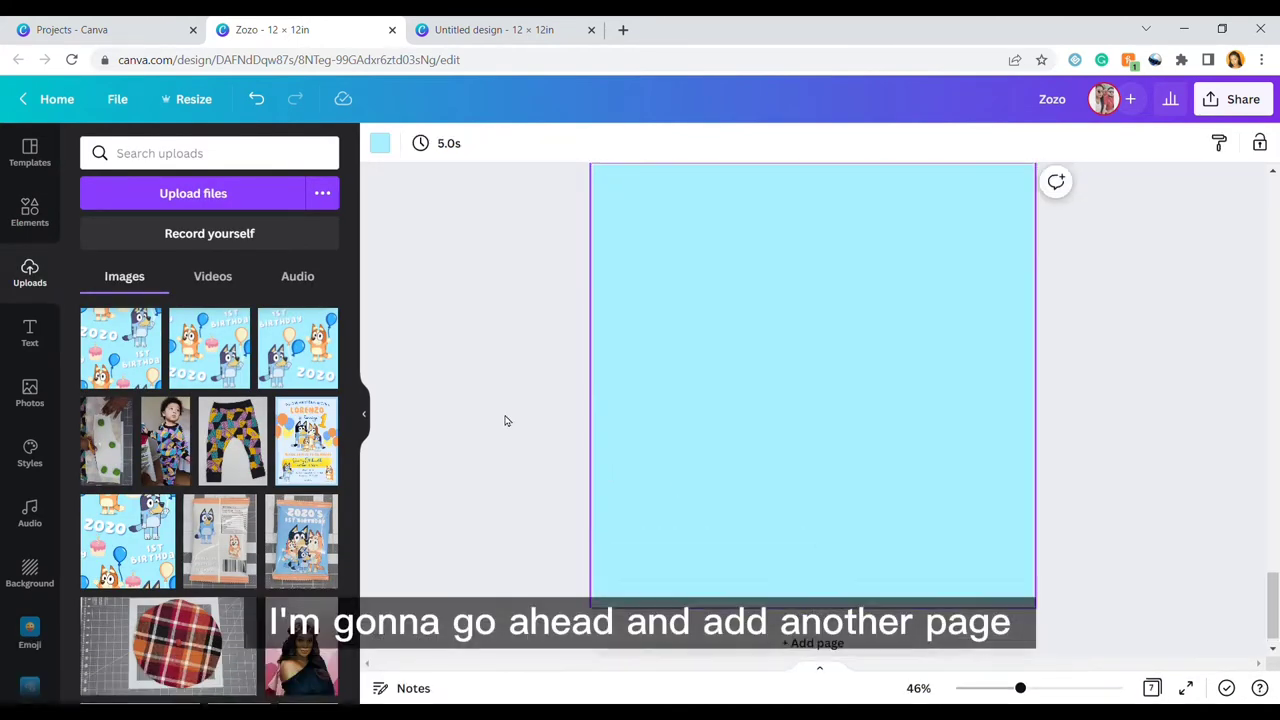
drag(103, 345, 662, 333)
drag(774, 401, 733, 326)
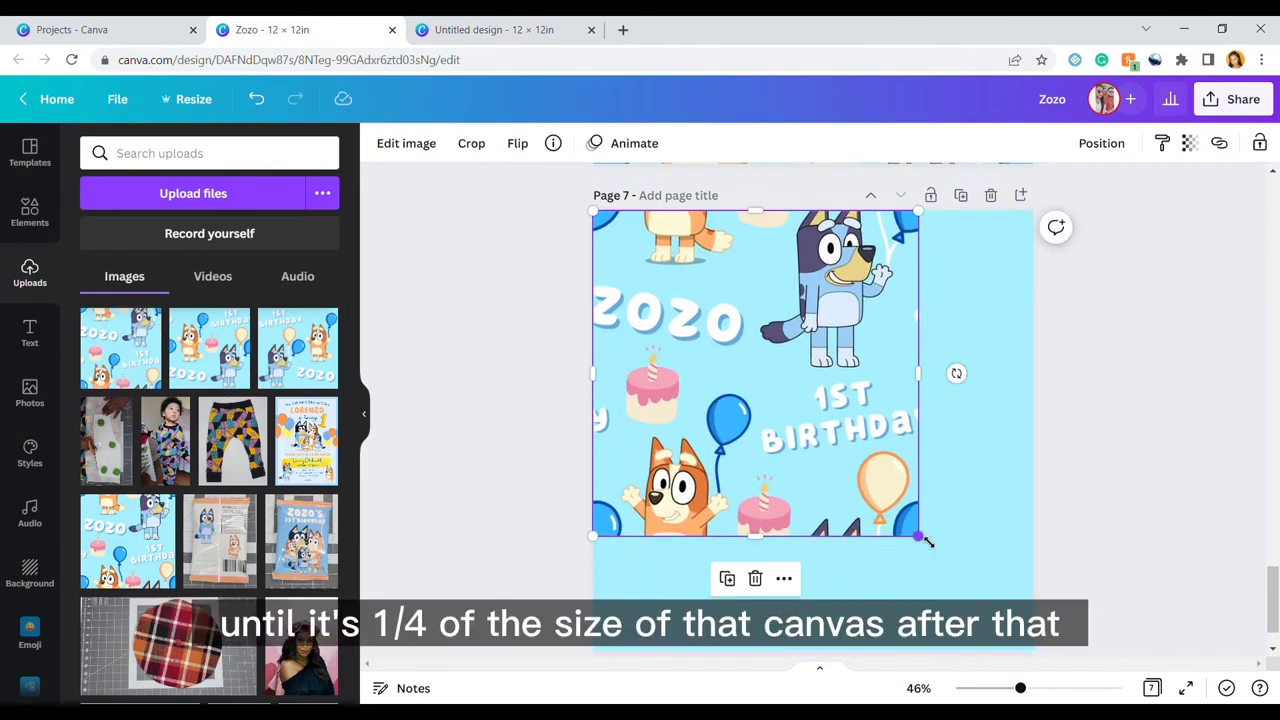
drag(922, 540, 834, 416)
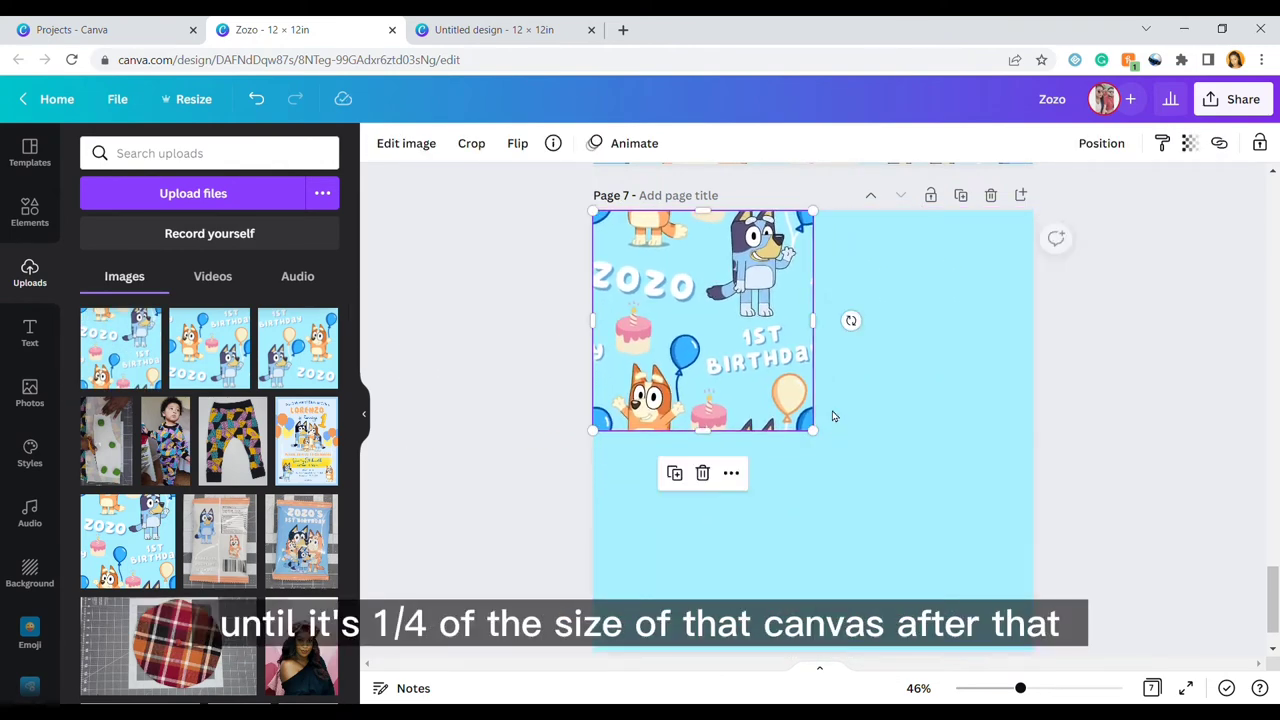
- Duplicate the quarter-size image into the top-right, bottom-left and bottom-right quarters
click(675, 480)
drag(705, 345, 923, 345)
click(849, 457)
click(705, 380)
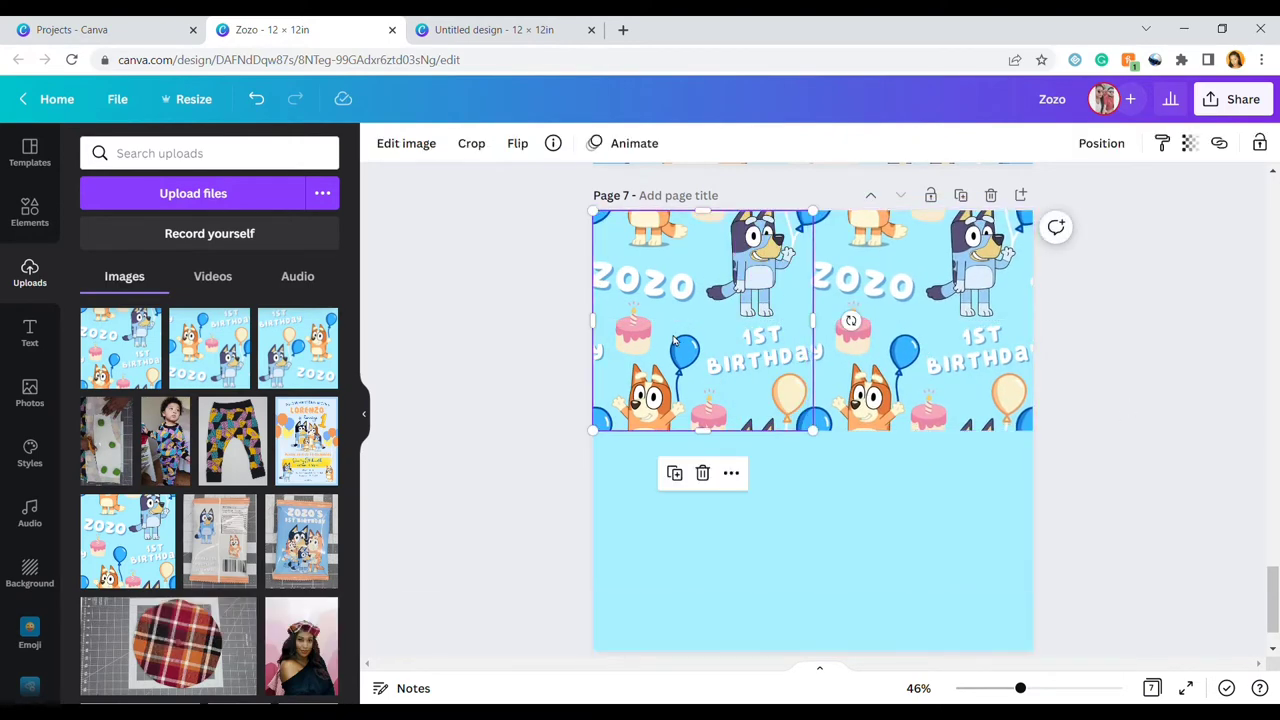
click(680, 479)
drag(687, 319, 925, 496)
click(675, 390)
click(1143, 542)
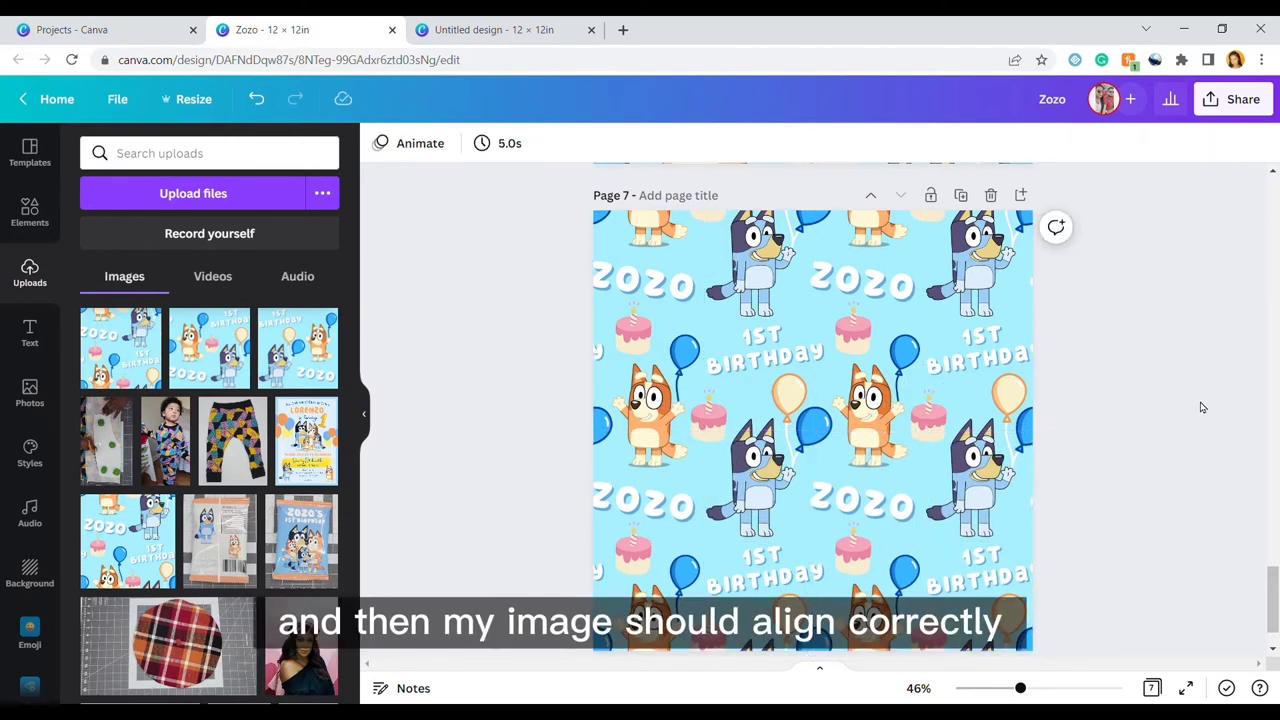